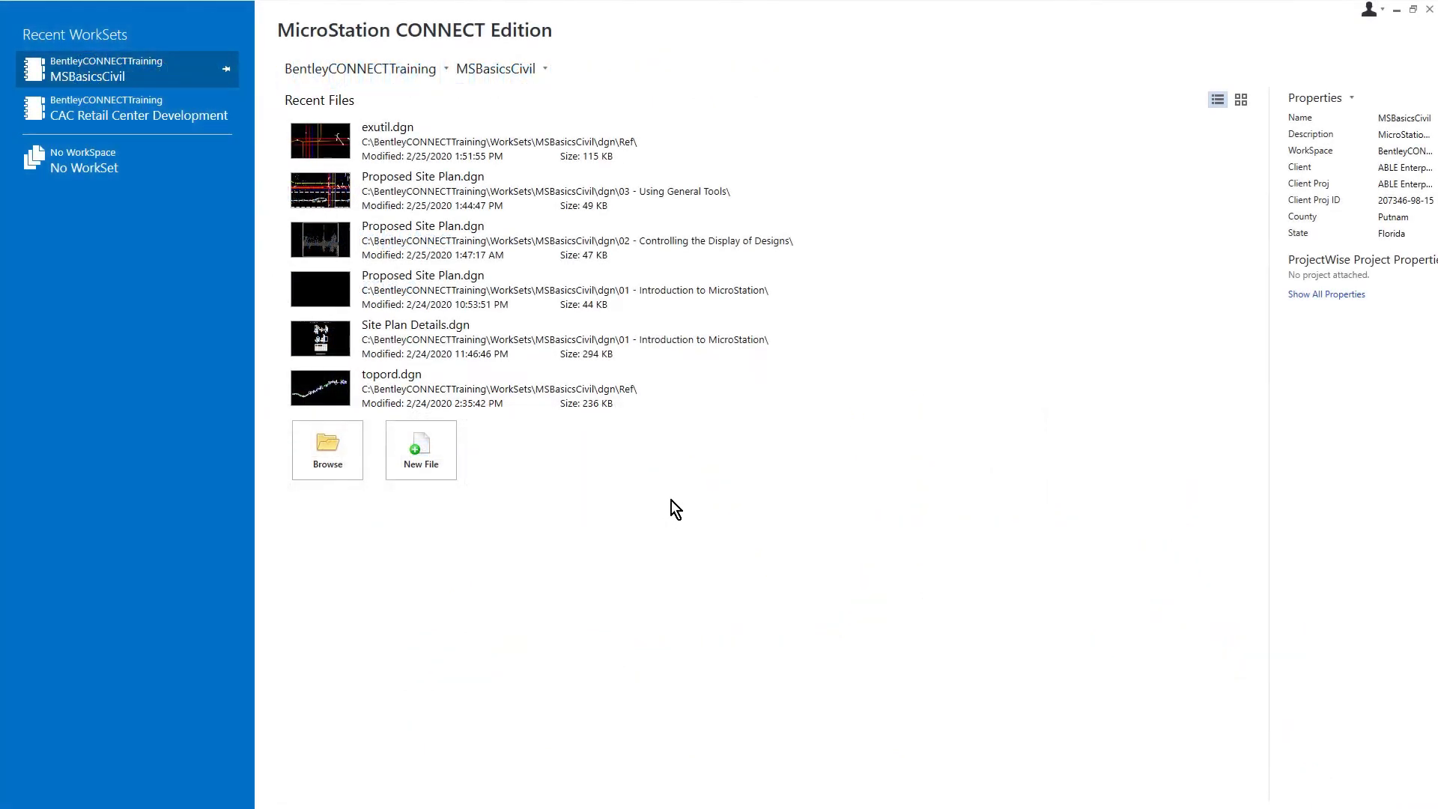
# - Browse up to the dgn folder and open Proposed Site Plan.dgn from 03 - Using General Tools
pyautogui.click(352, 474)
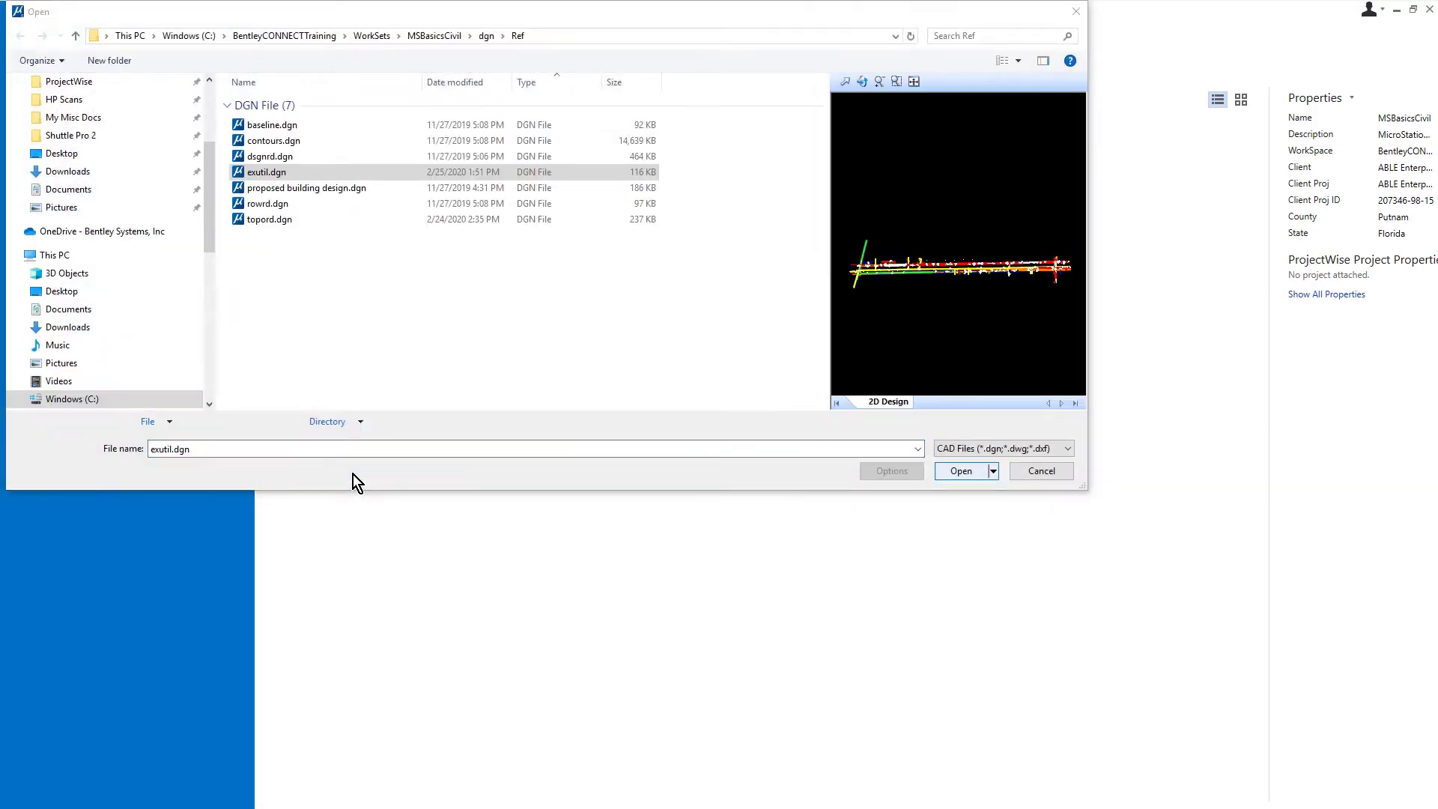
pyautogui.click(486, 36)
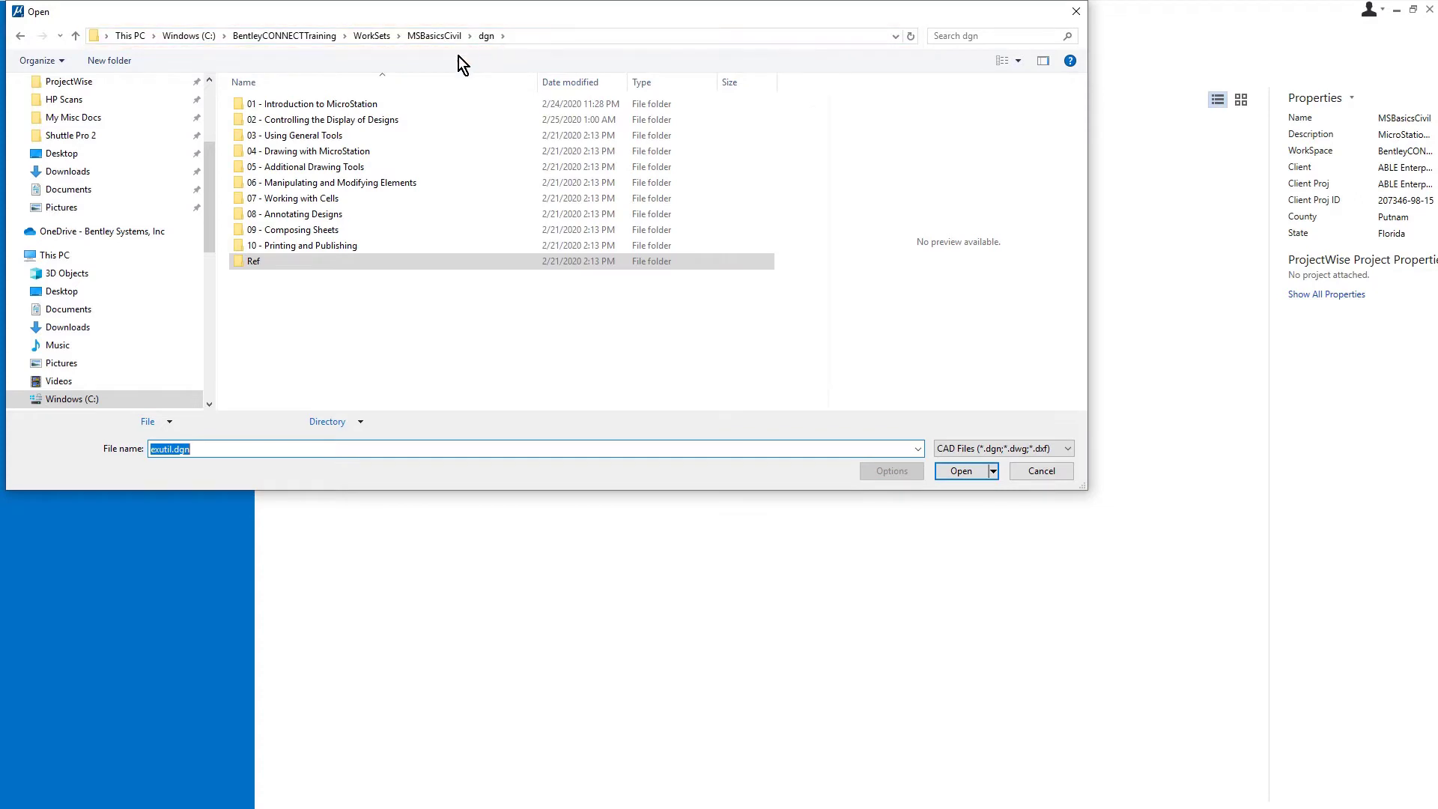
pyautogui.click(384, 138)
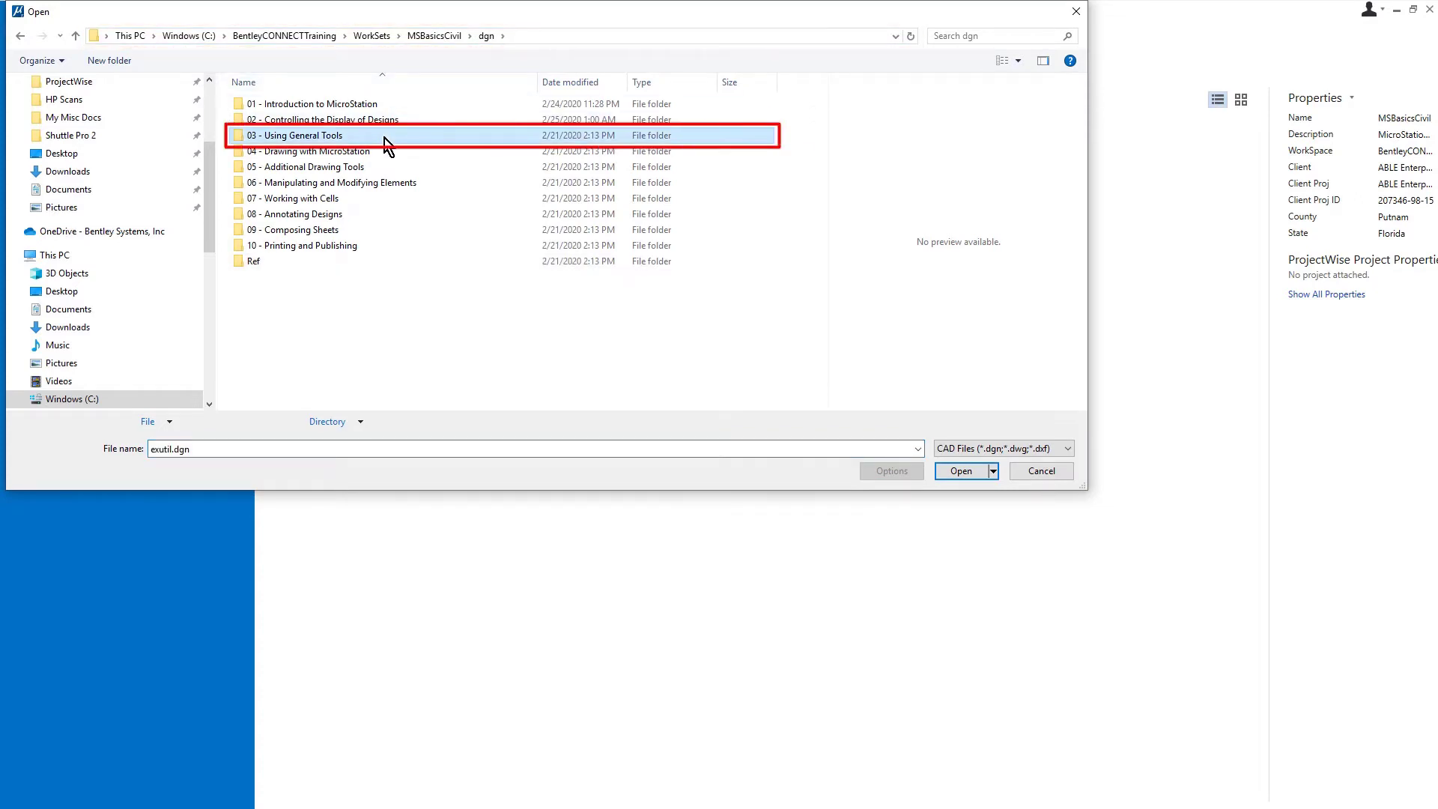
pyautogui.doubleClick(384, 138)
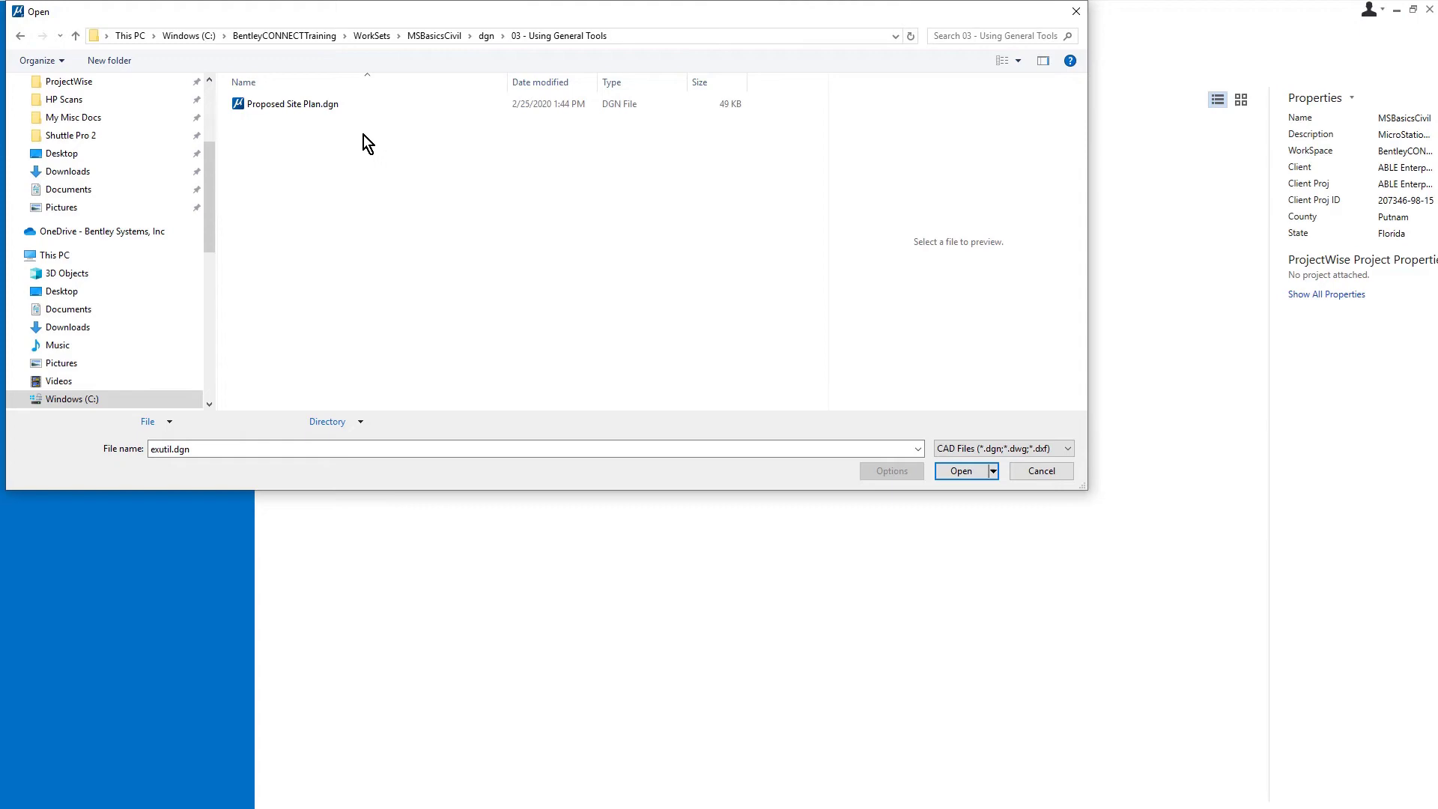
pyautogui.click(356, 107)
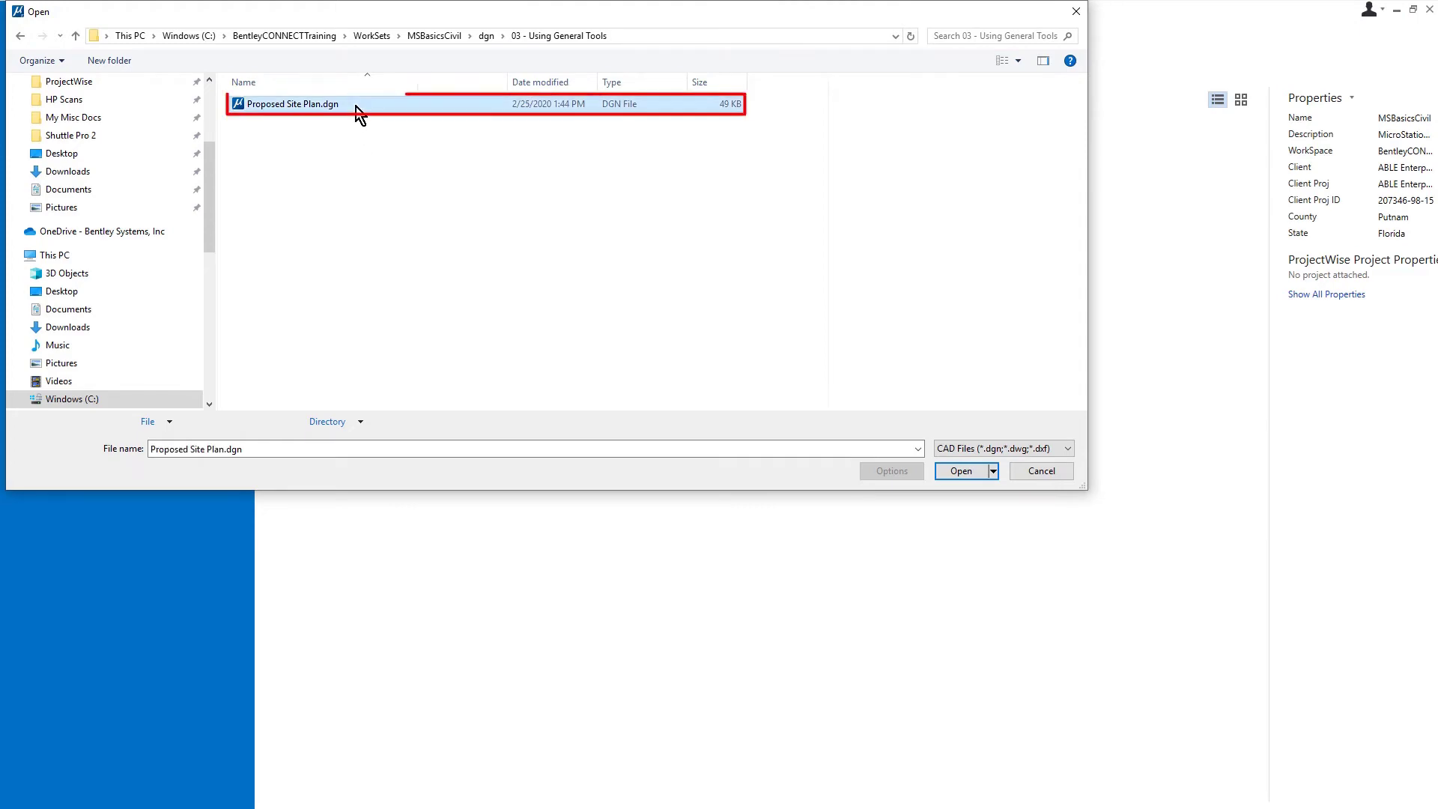
pyautogui.click(947, 479)
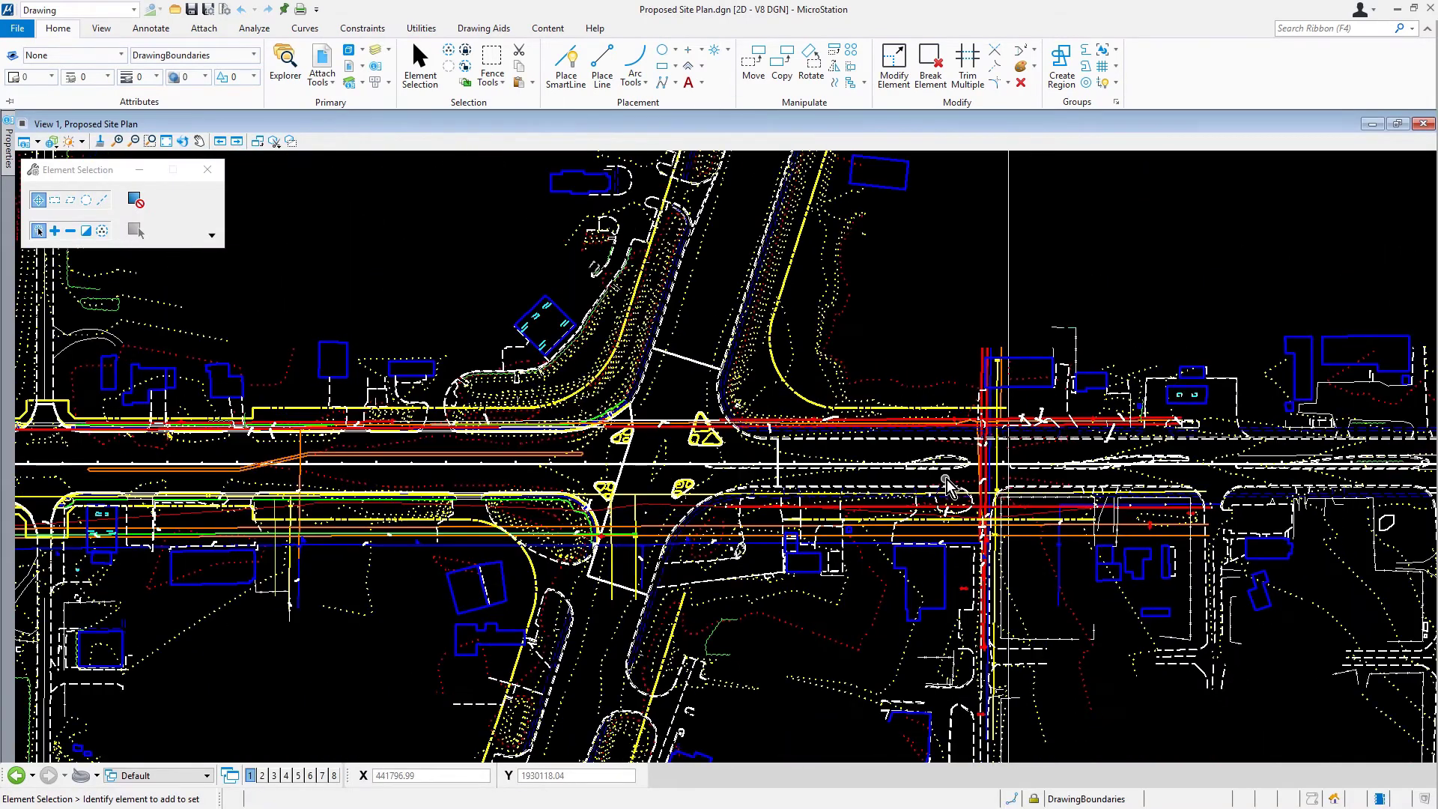
# - Pan and zoom in on the utility lines along the road west of the intersection
pyautogui.moveTo(183, 404); pyautogui.dragTo(678, 498)
pyautogui.click(678, 498)
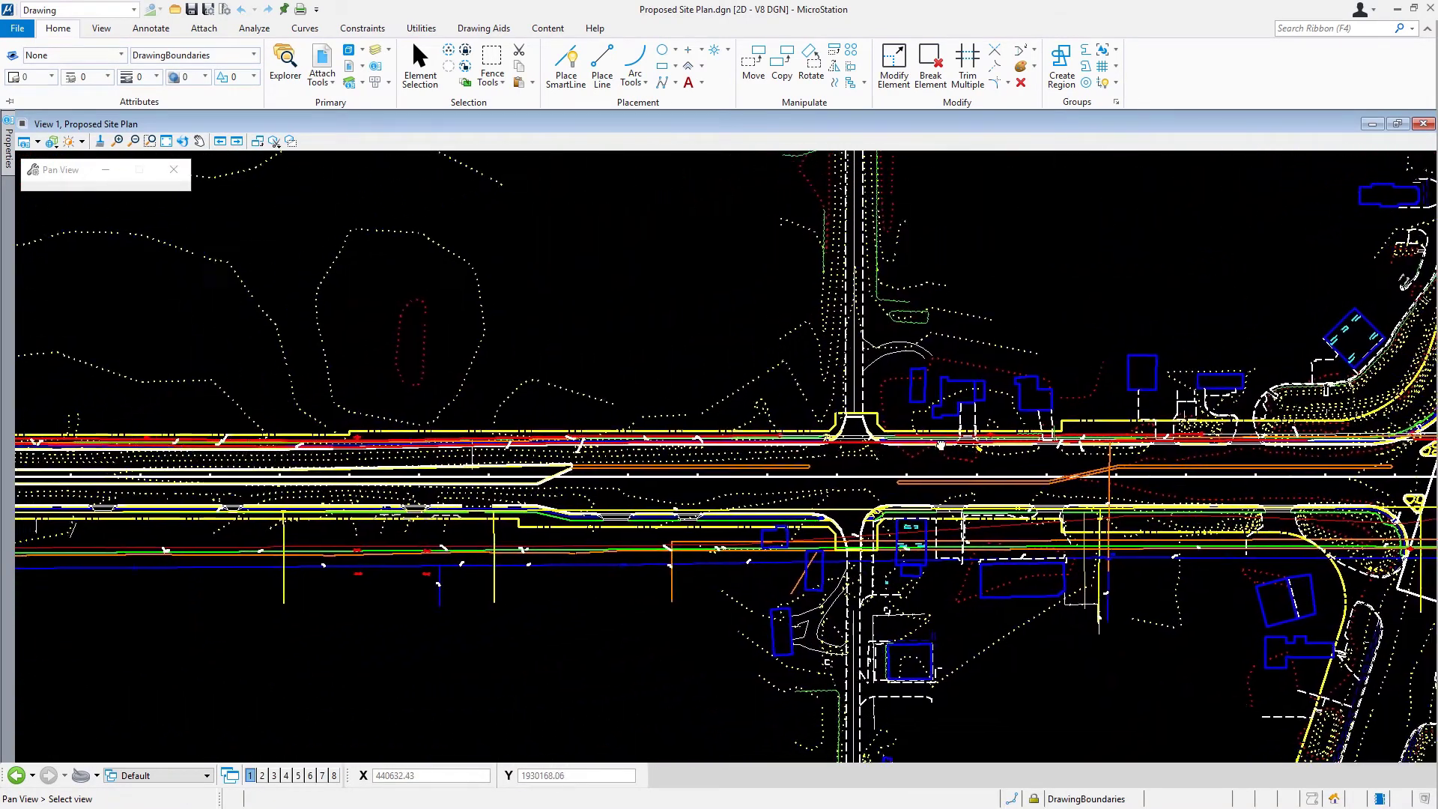
pyautogui.rightClick(796, 472)
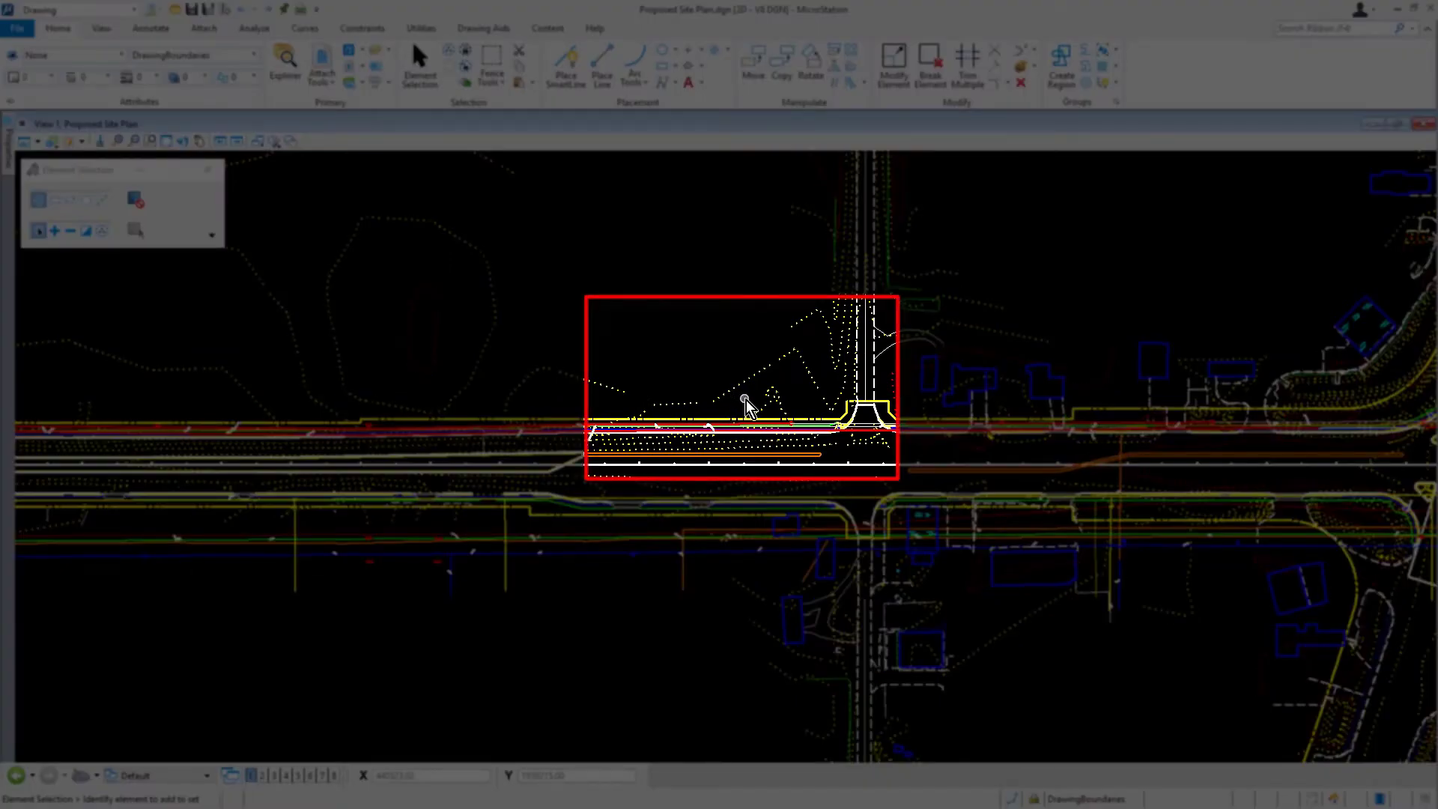
pyautogui.scroll(4, 747, 408)
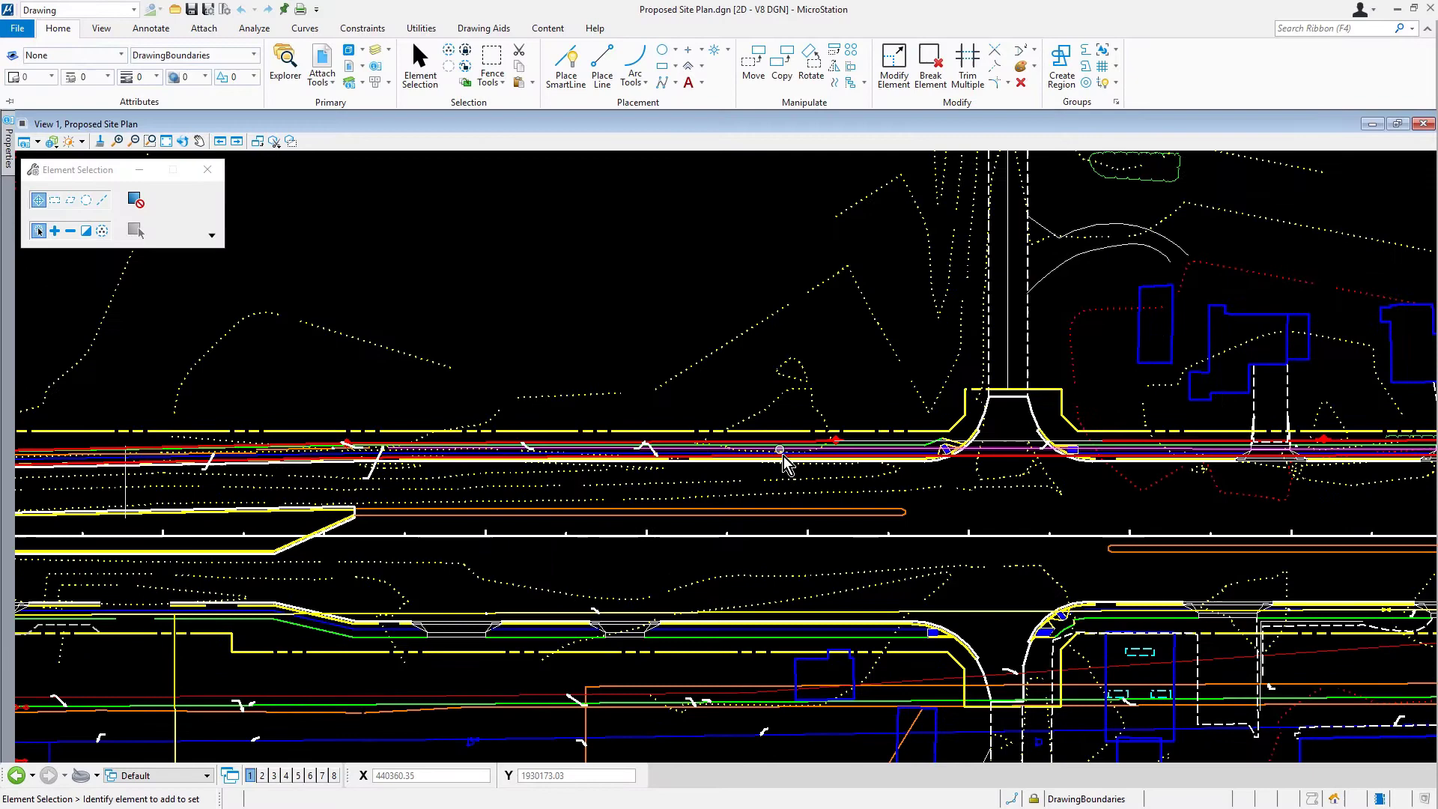
pyautogui.scroll(4, 781, 453)
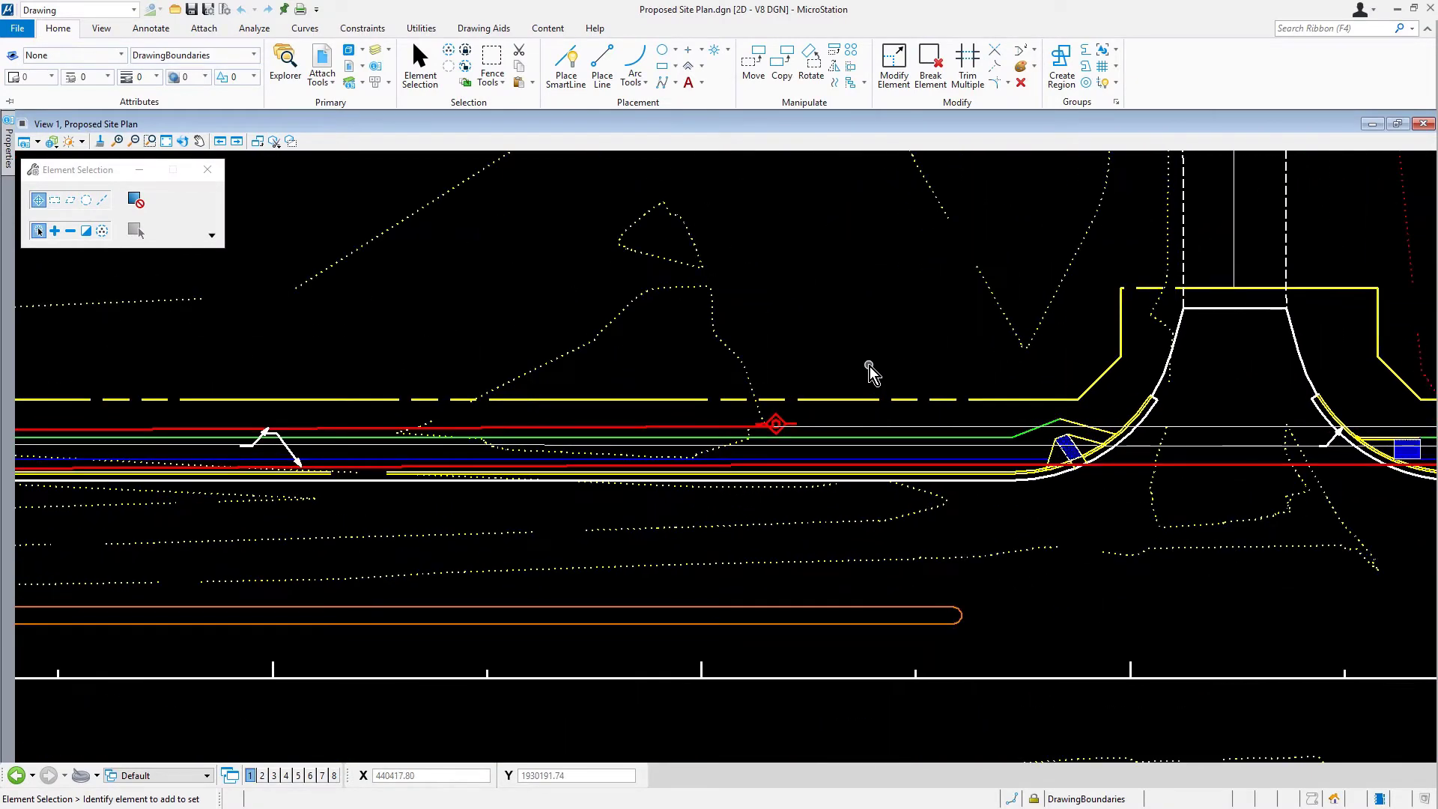
pyautogui.scroll(4, 870, 374)
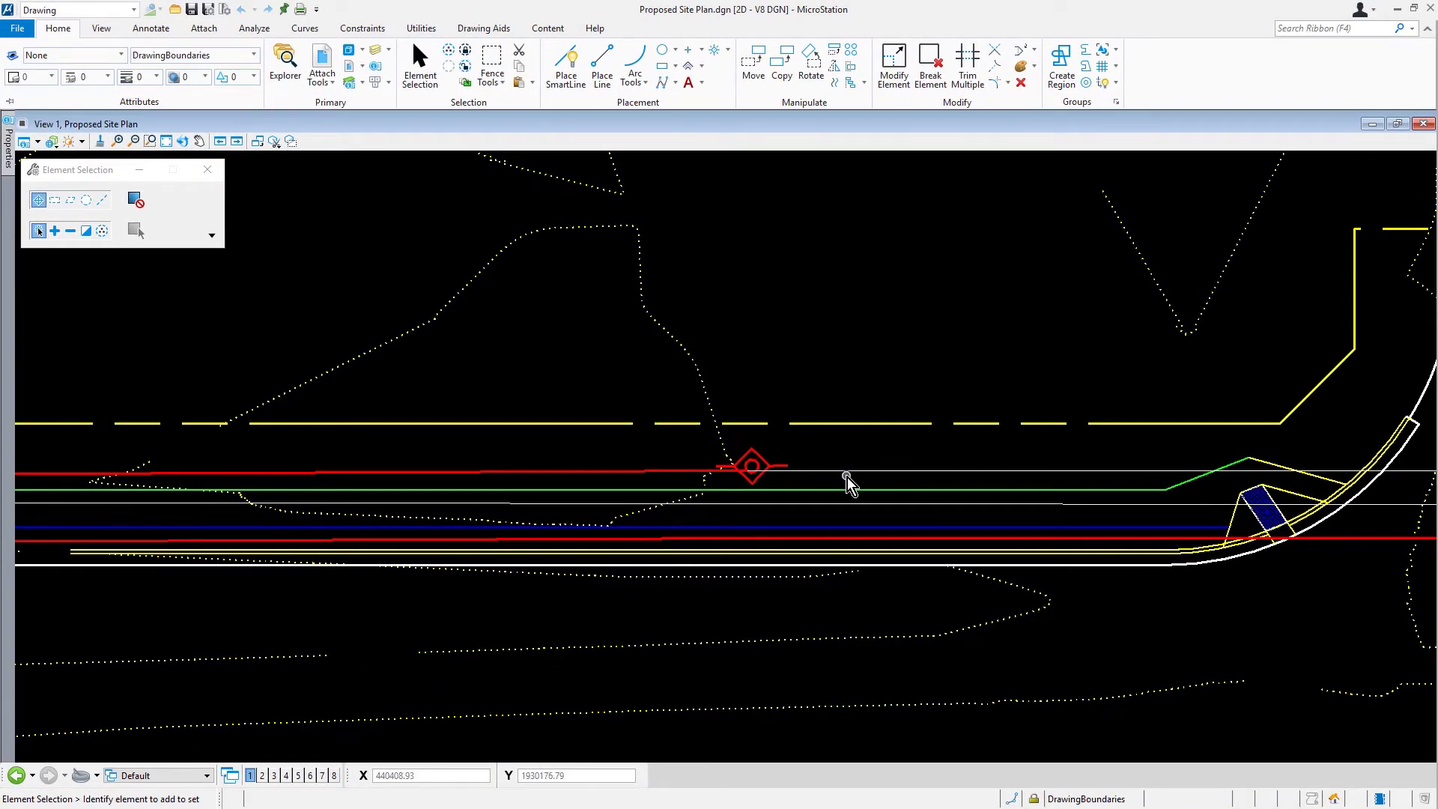
# - Read the tip for the line right of the red symbol: Default level, exutil.dgn reference
pyautogui.moveTo(846, 476)
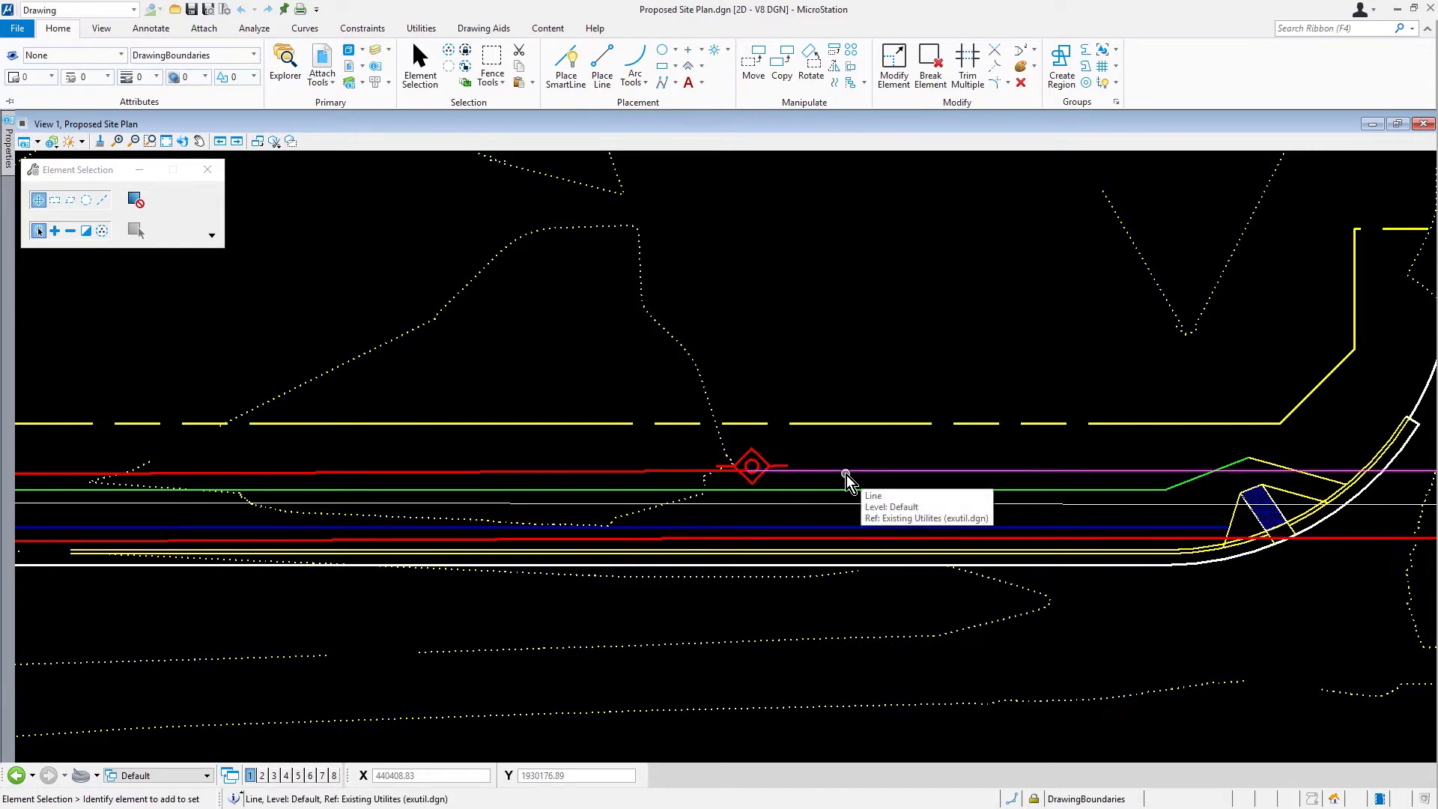
# - Exchange to the exutil.dgn reference from the line's context menu to edit it directly
pyautogui.rightClick(846, 476)
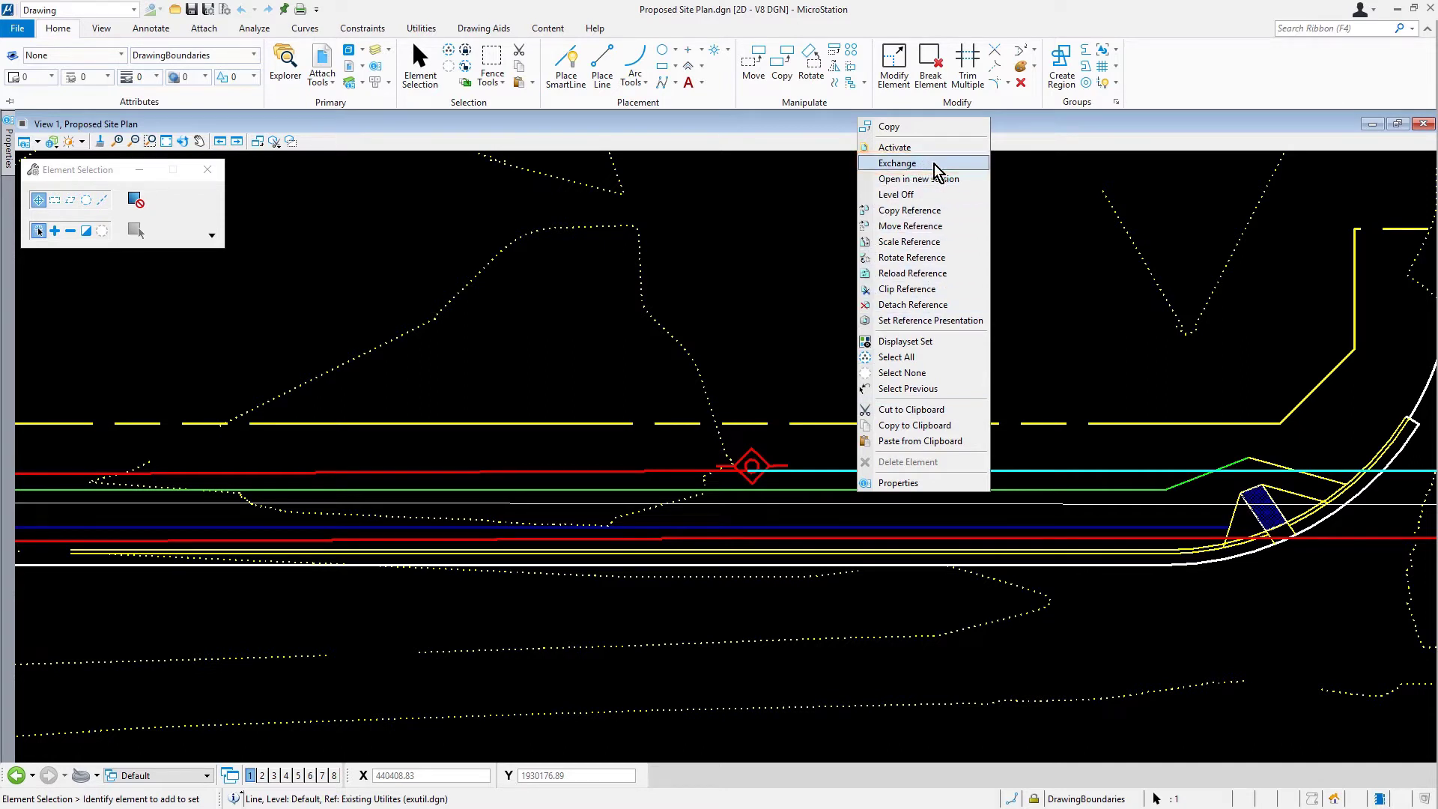
pyautogui.click(934, 164)
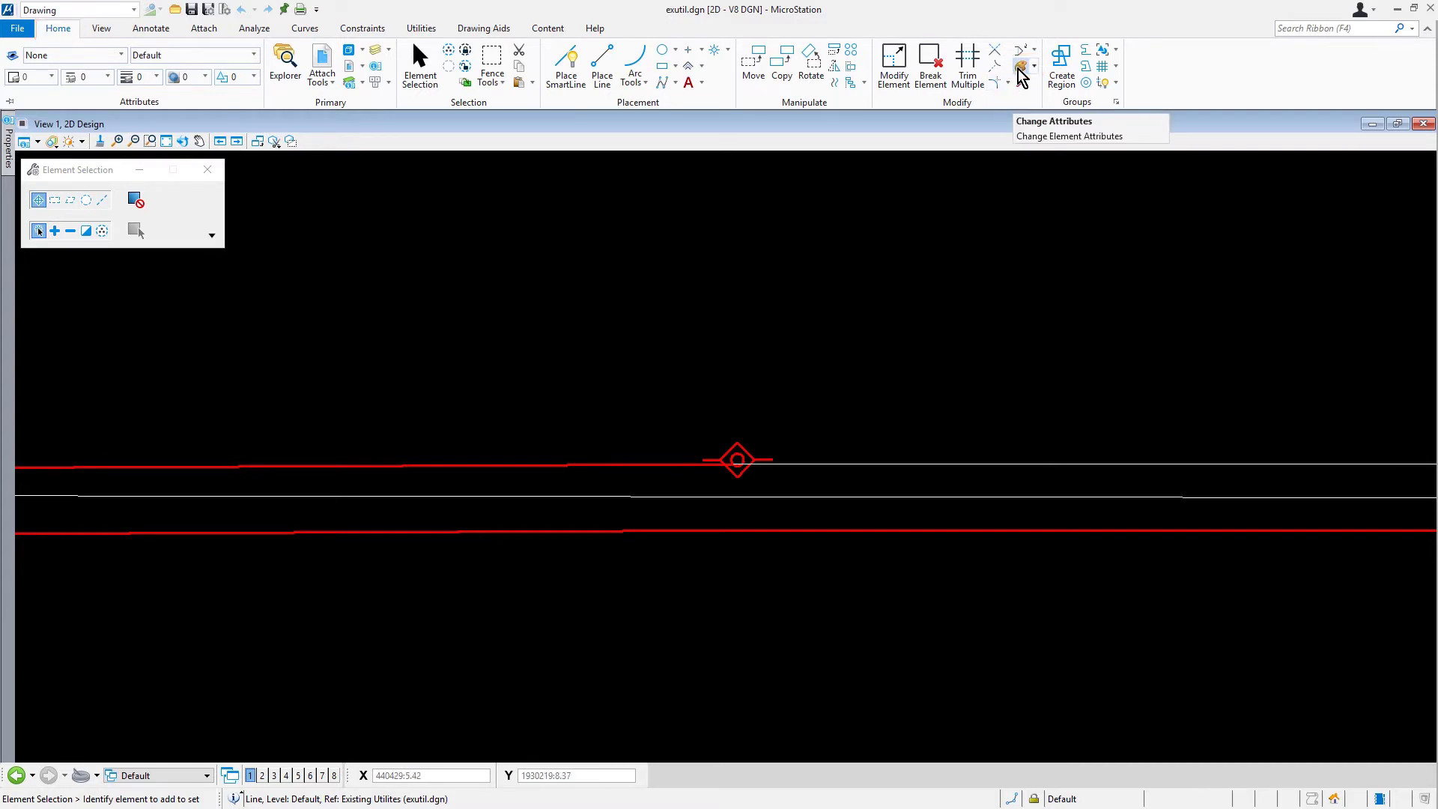
# - Set Change Attributes to use active attributes: Level CLConst_dp plus Color, Style and Weight ticked
pyautogui.click(1020, 69)
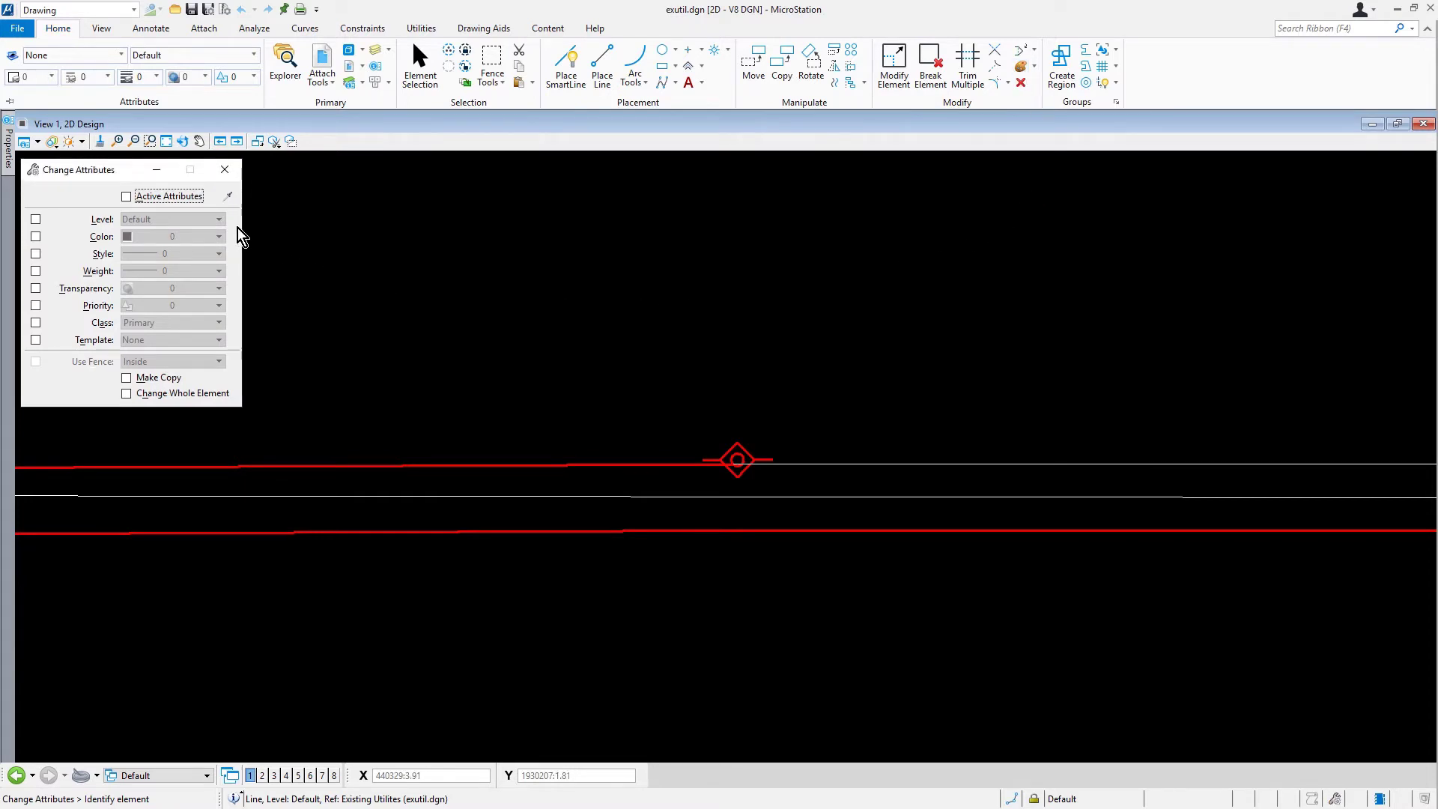
pyautogui.click(127, 197)
pyautogui.click(35, 219)
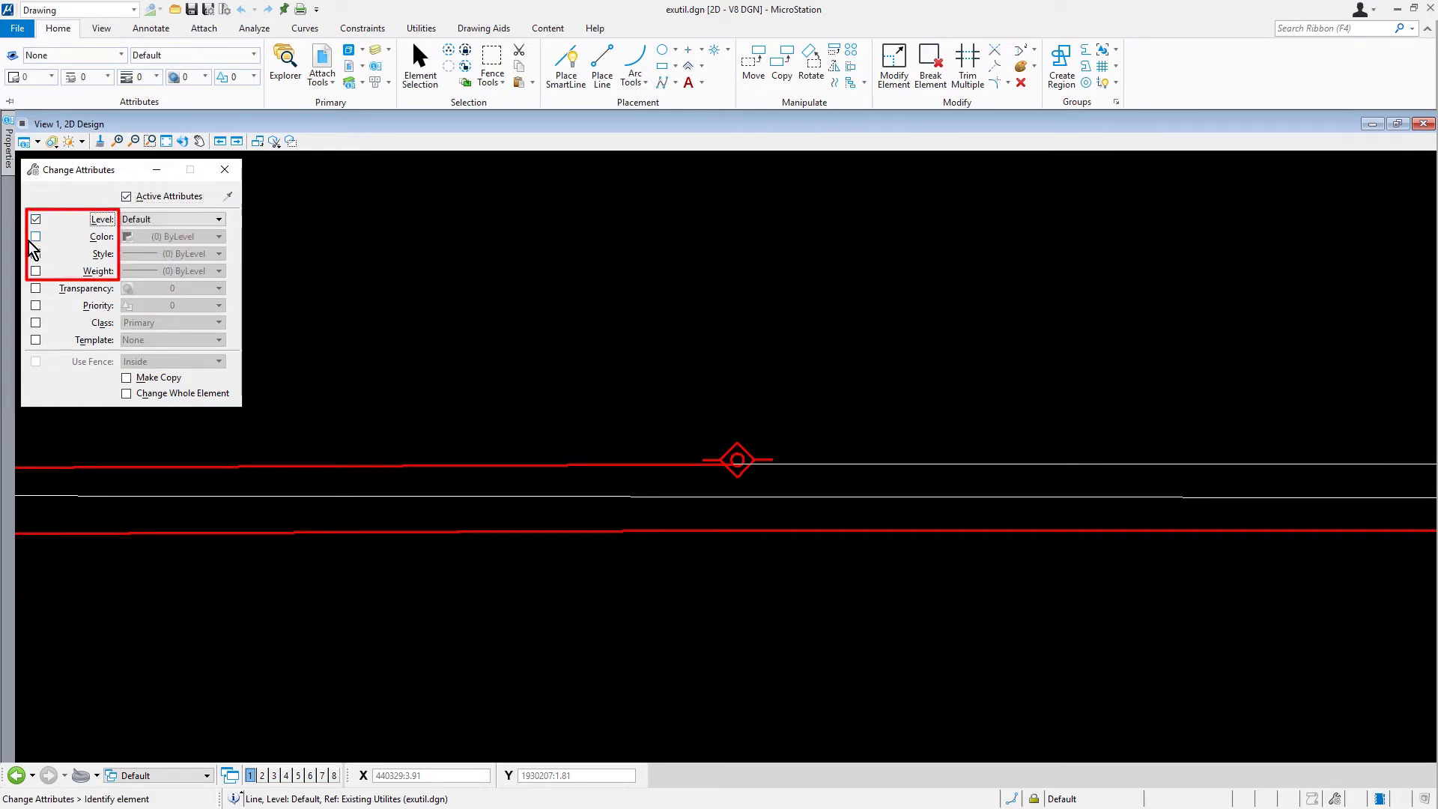
pyautogui.click(35, 236)
pyautogui.click(35, 254)
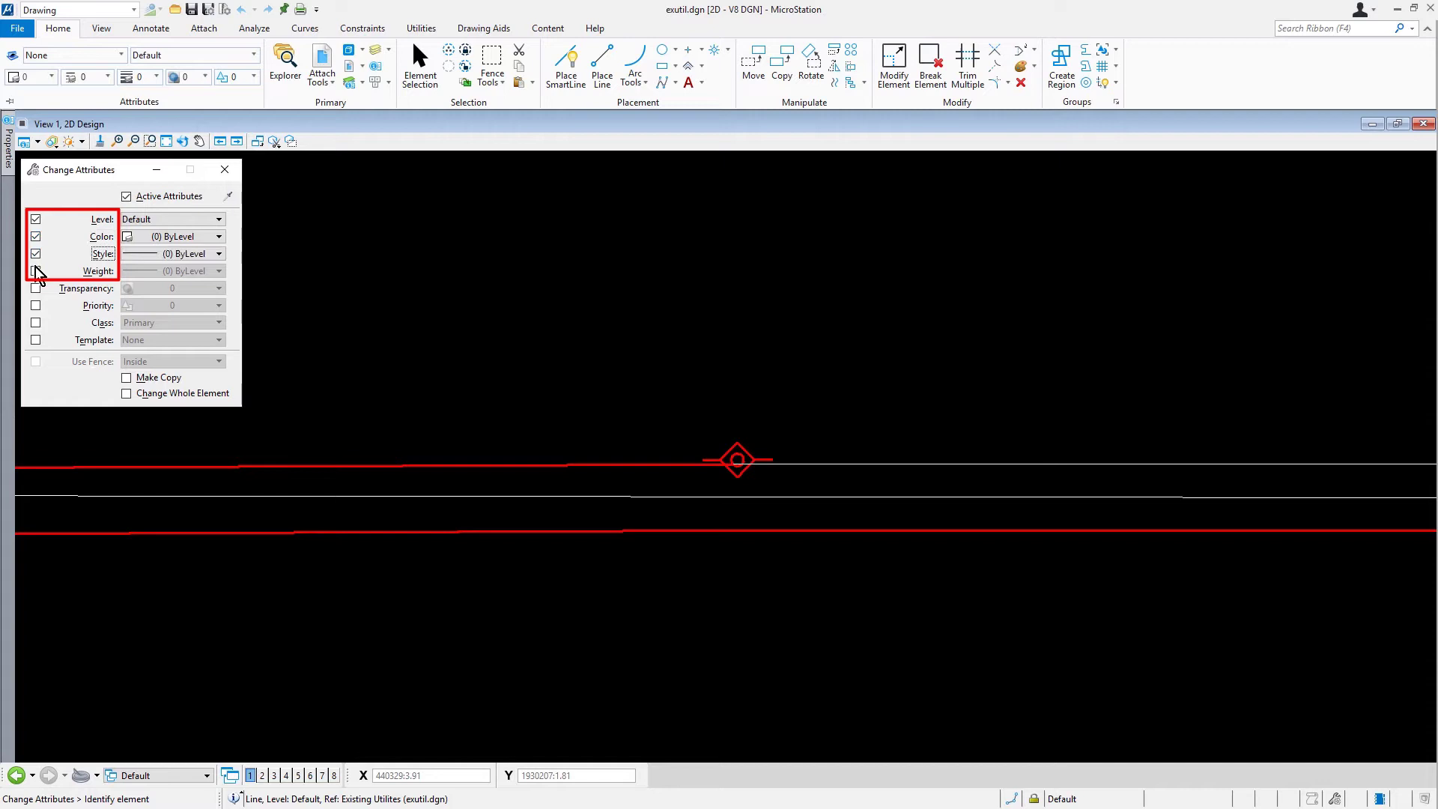
pyautogui.click(35, 271)
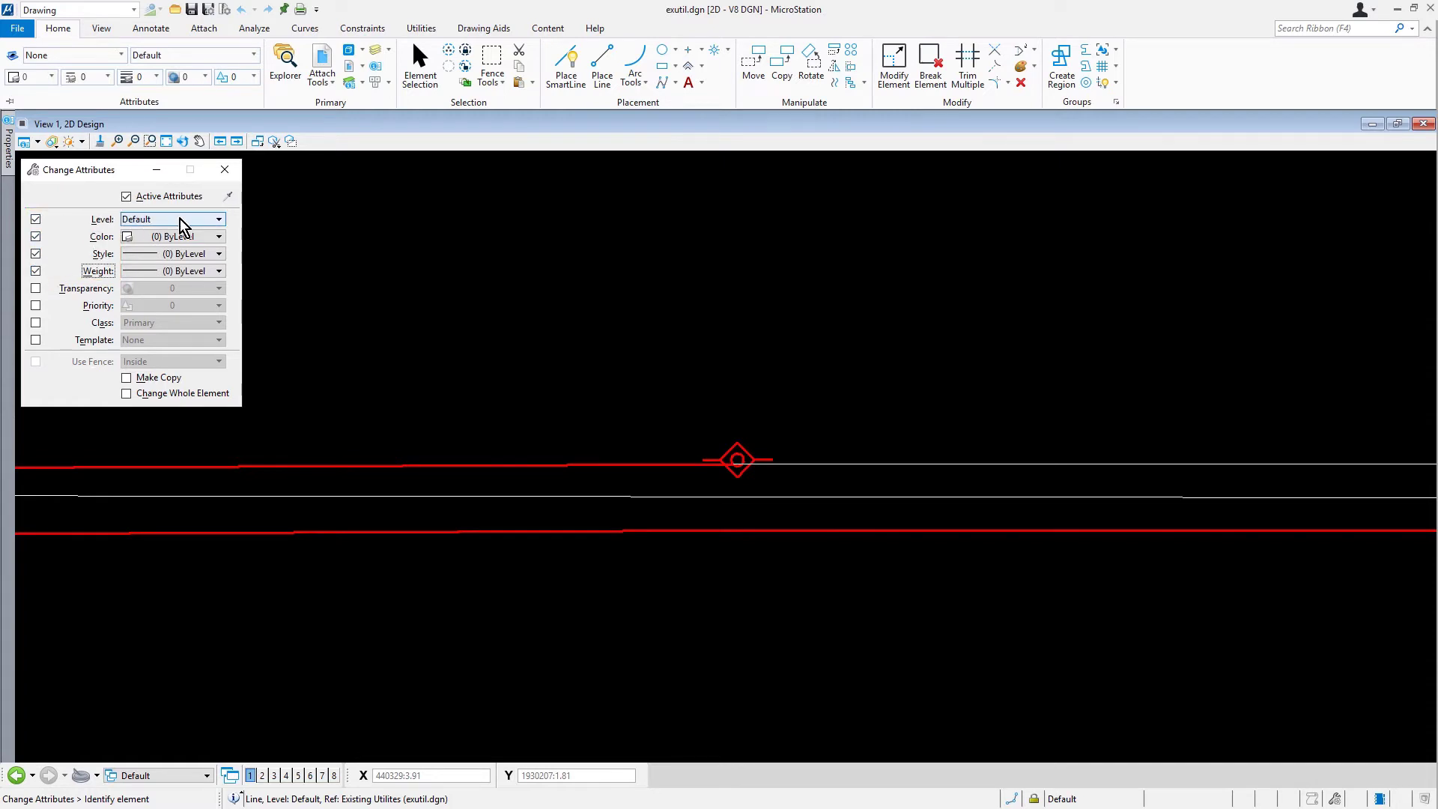
pyautogui.click(219, 219)
pyautogui.scroll(10, 225, 191)
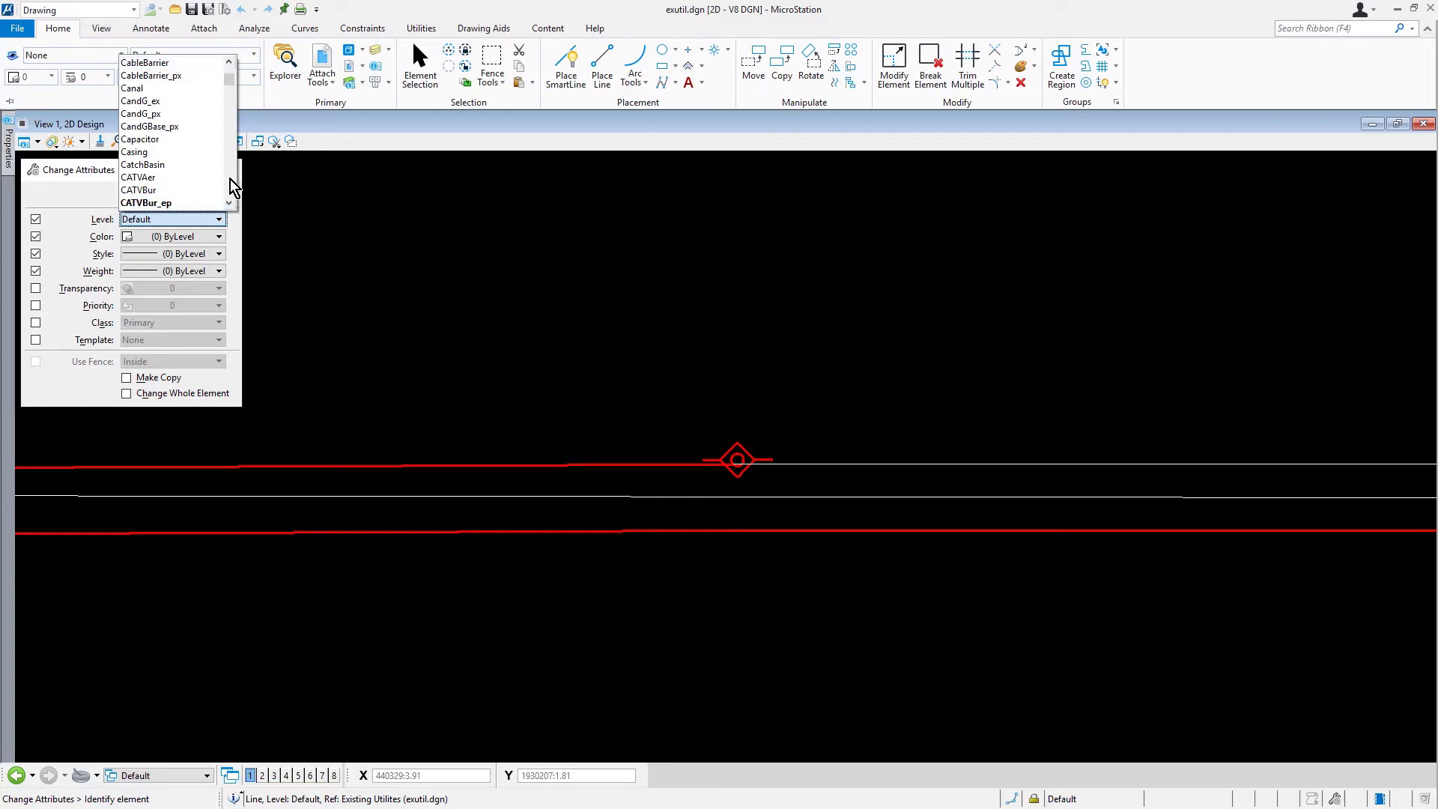
pyautogui.scroll(-2, 209, 196)
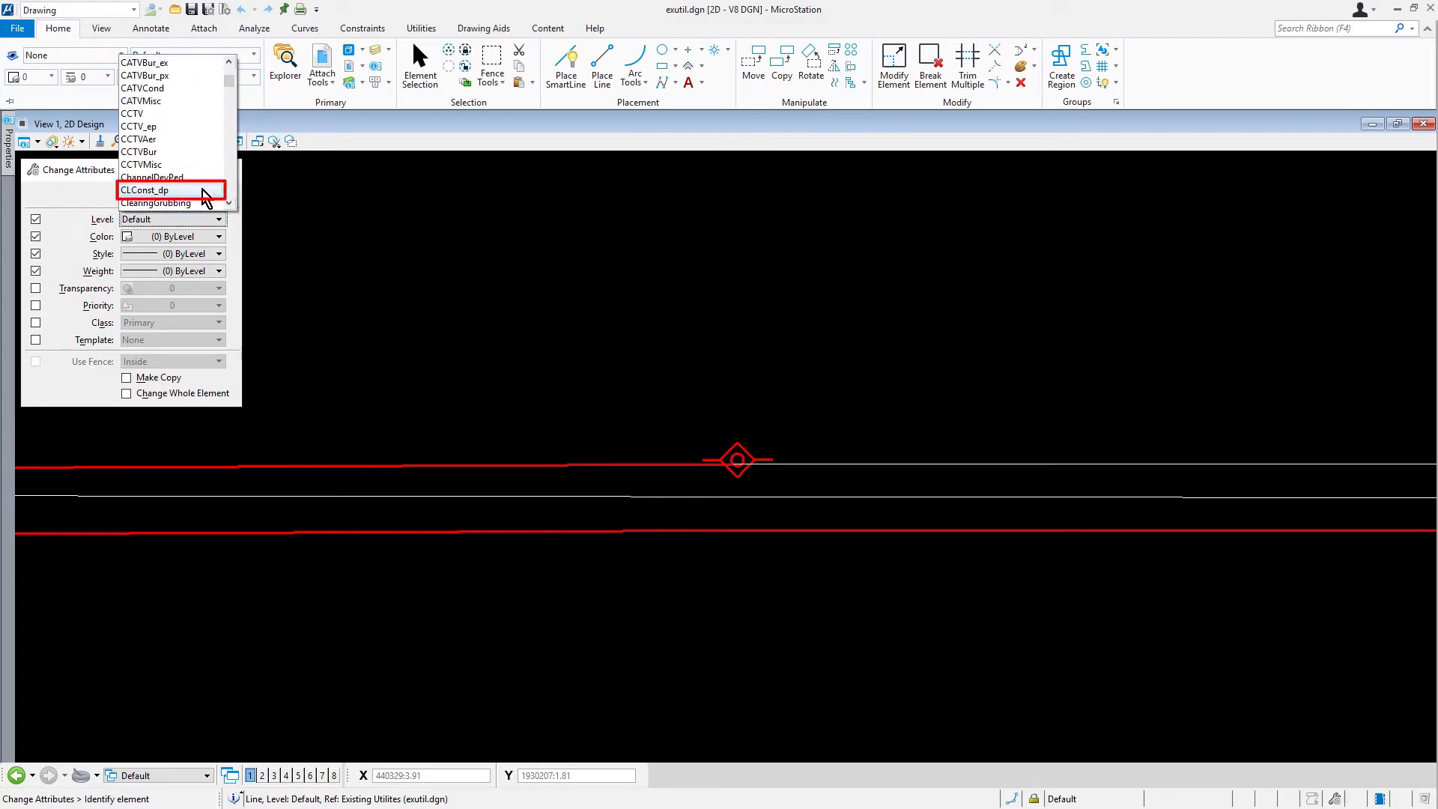
pyautogui.click(203, 190)
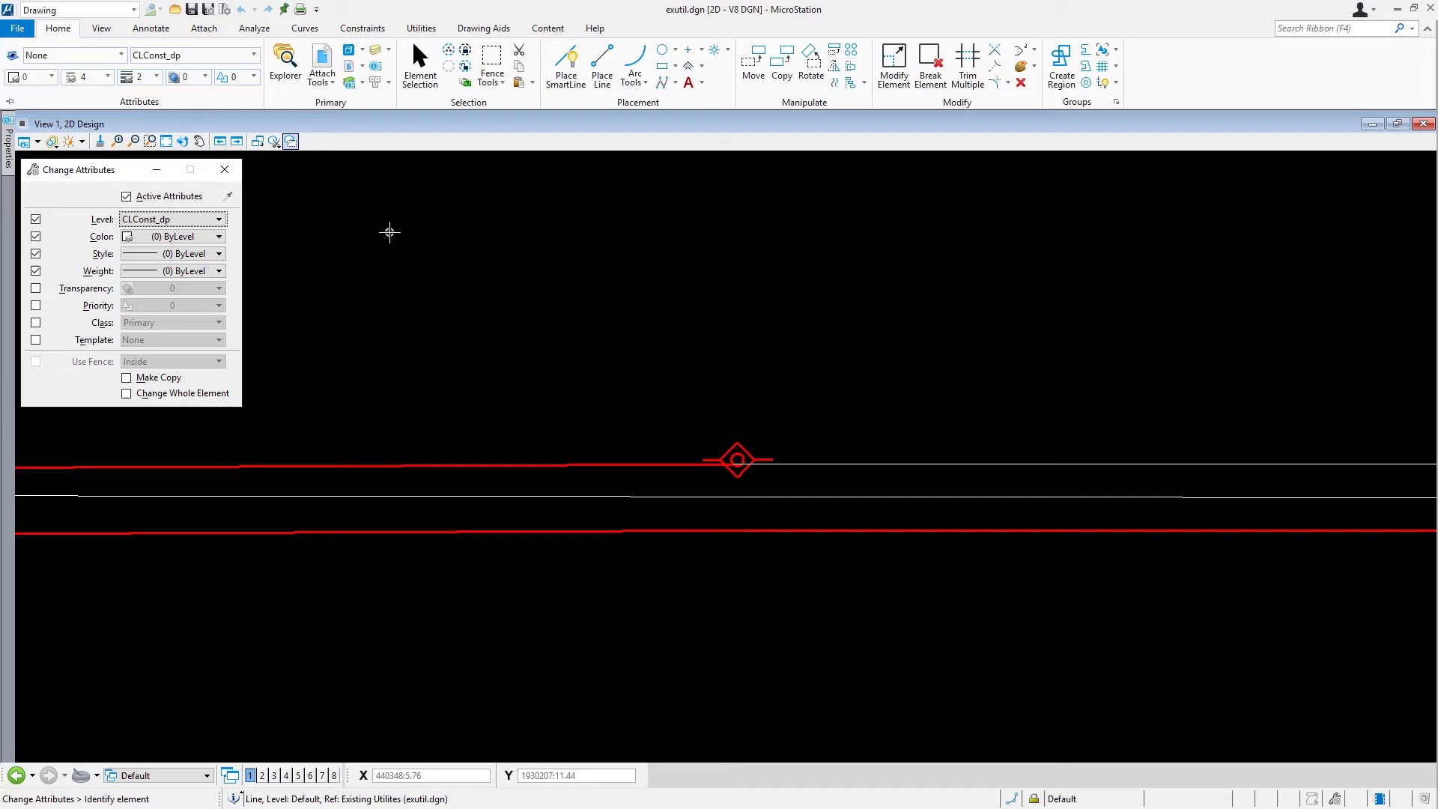
# - Match the upper red line's attributes onto the line right of the symbol, making it ElectServWire
pyautogui.click(228, 196)
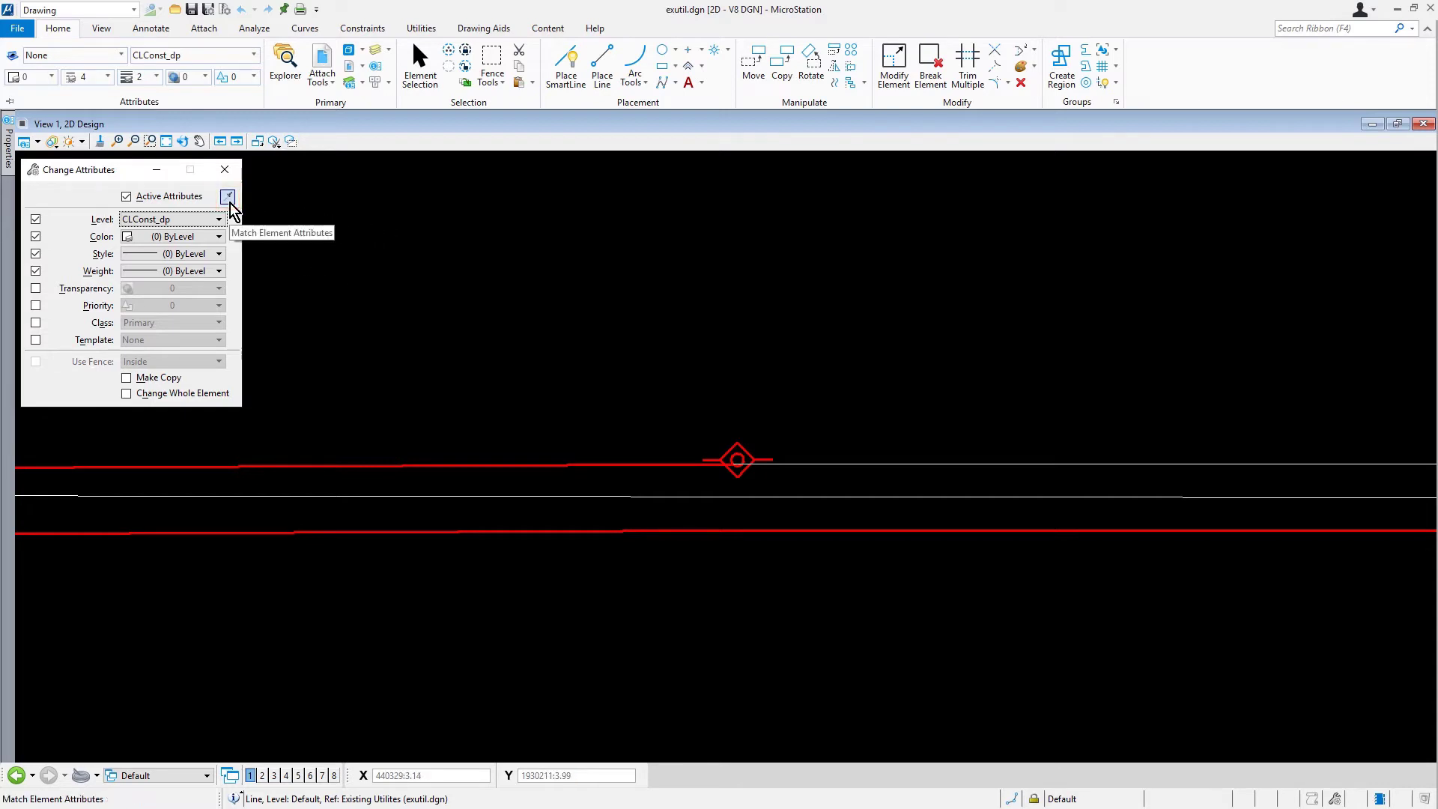
pyautogui.click(229, 198)
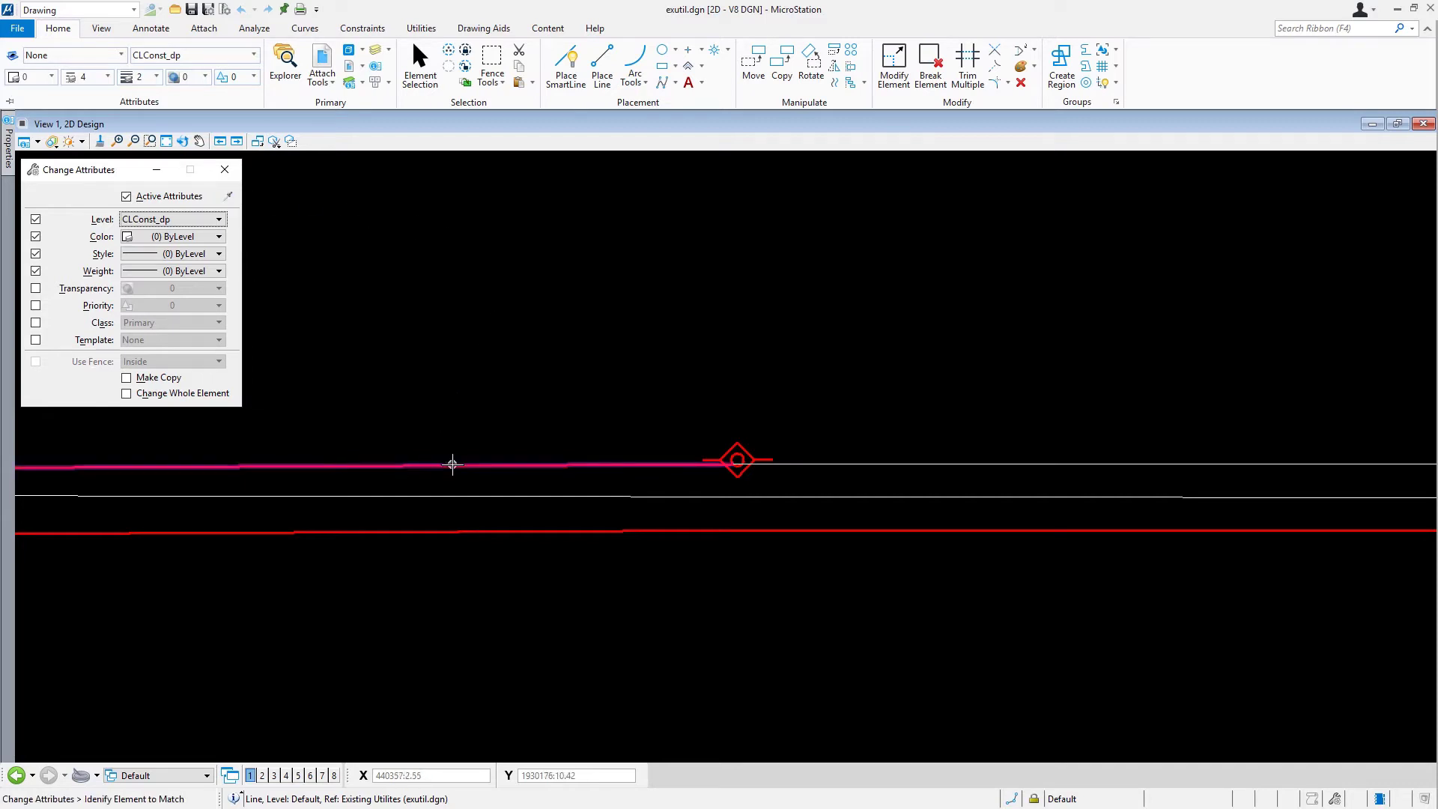
pyautogui.click(452, 465)
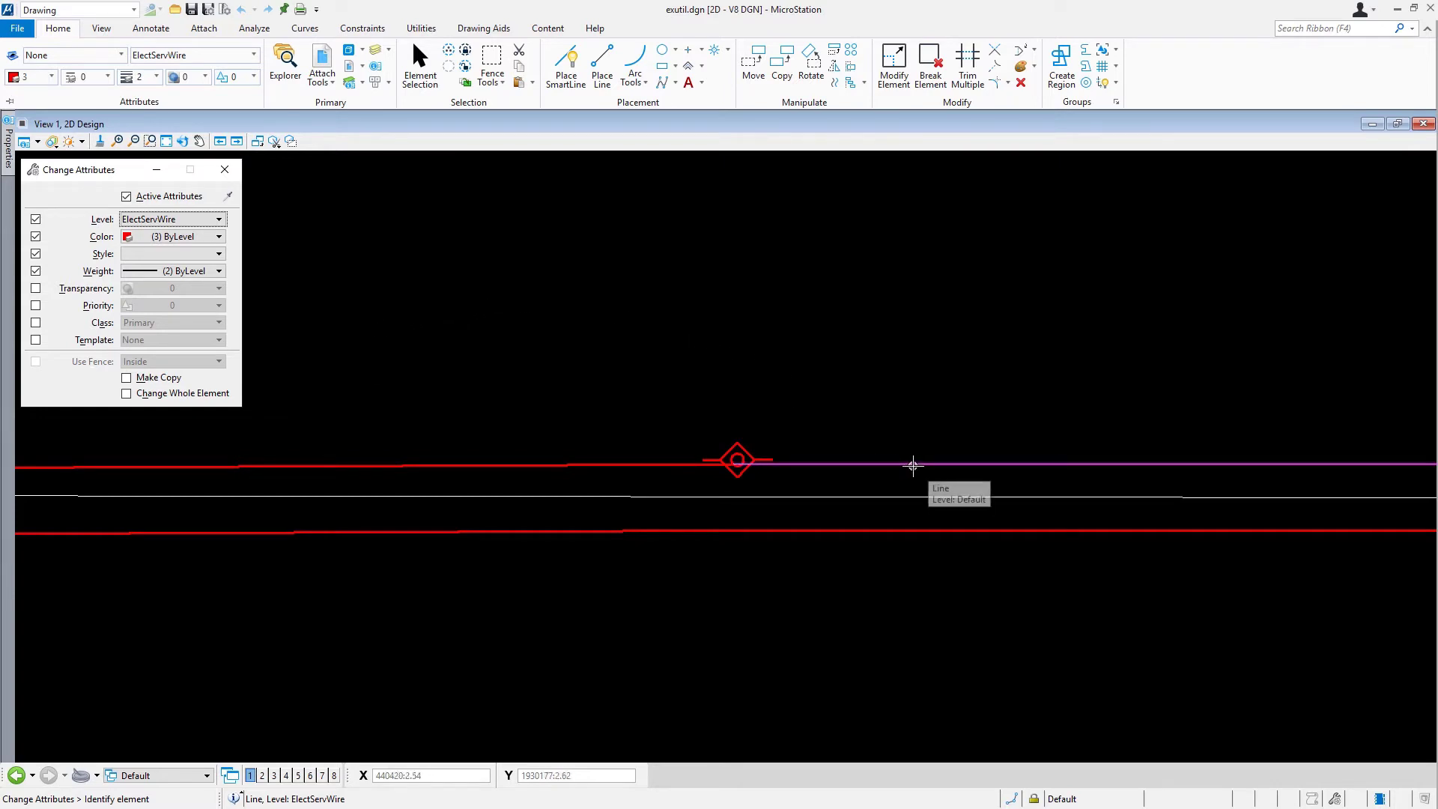
pyautogui.click(913, 465)
pyautogui.click(888, 429)
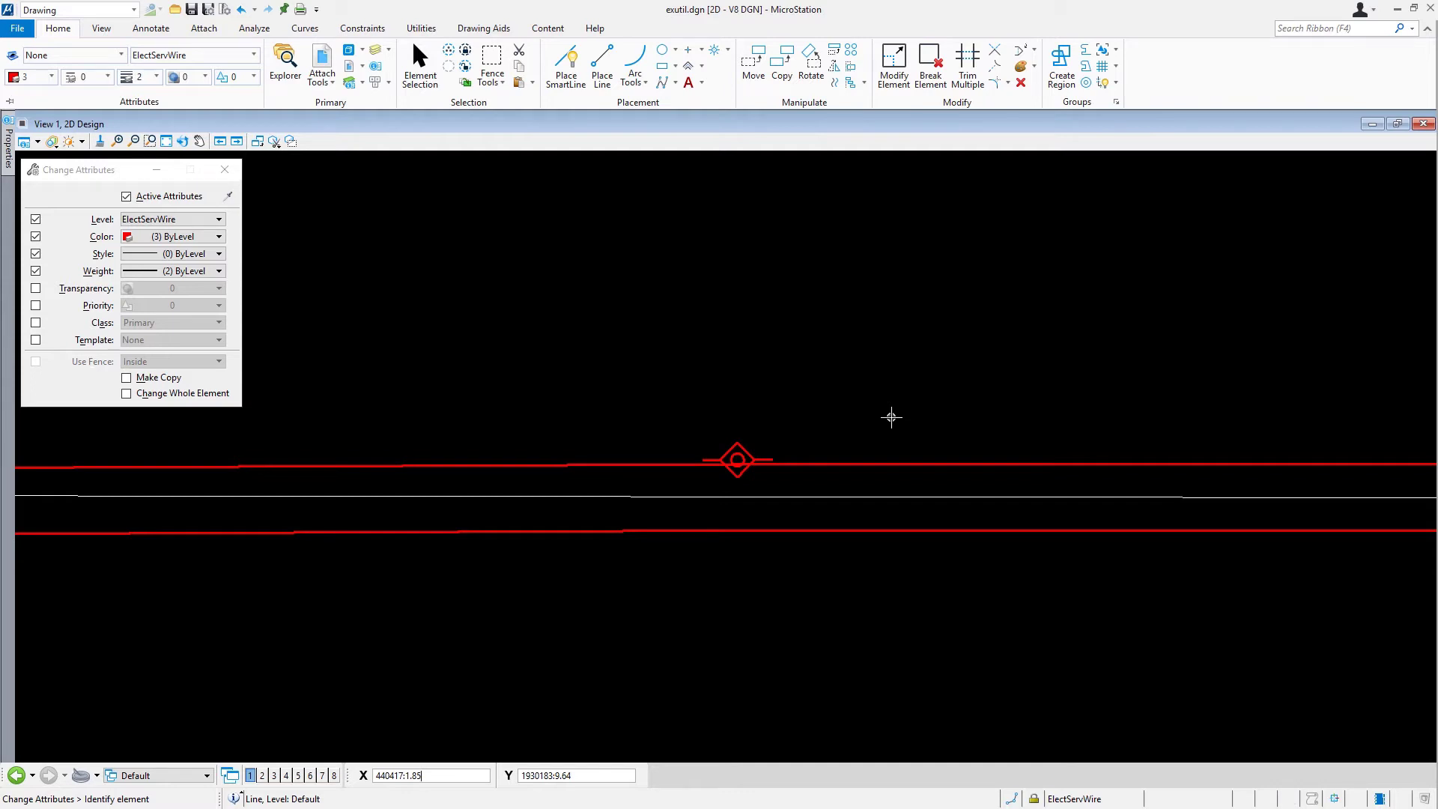
# - Exit Change Attributes with Esc to return to Element Selection
pyautogui.press('Escape')
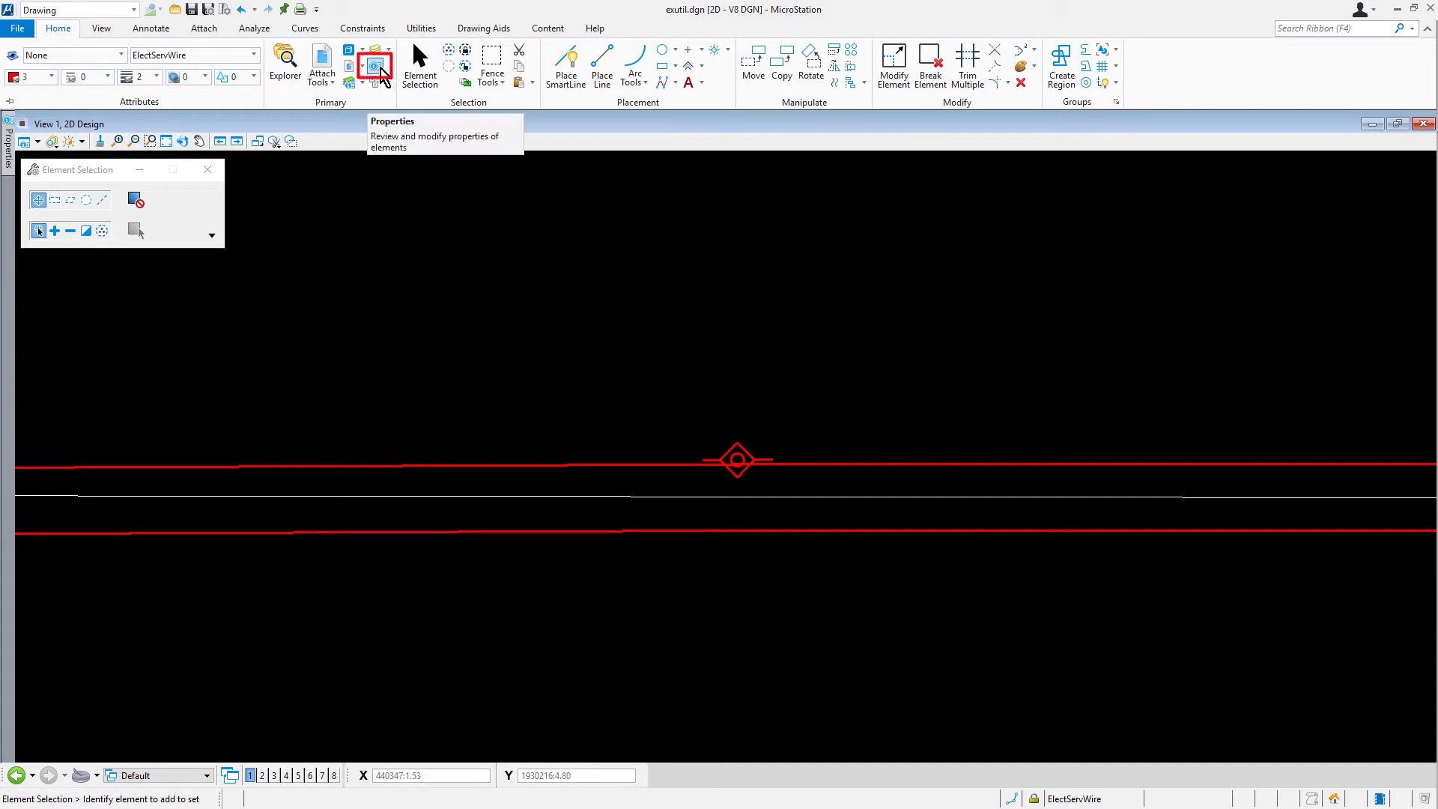
# - Dock the Properties panel and select the red line to verify ElectServWire, color 3, style 0, weight 2
pyautogui.click(377, 68)
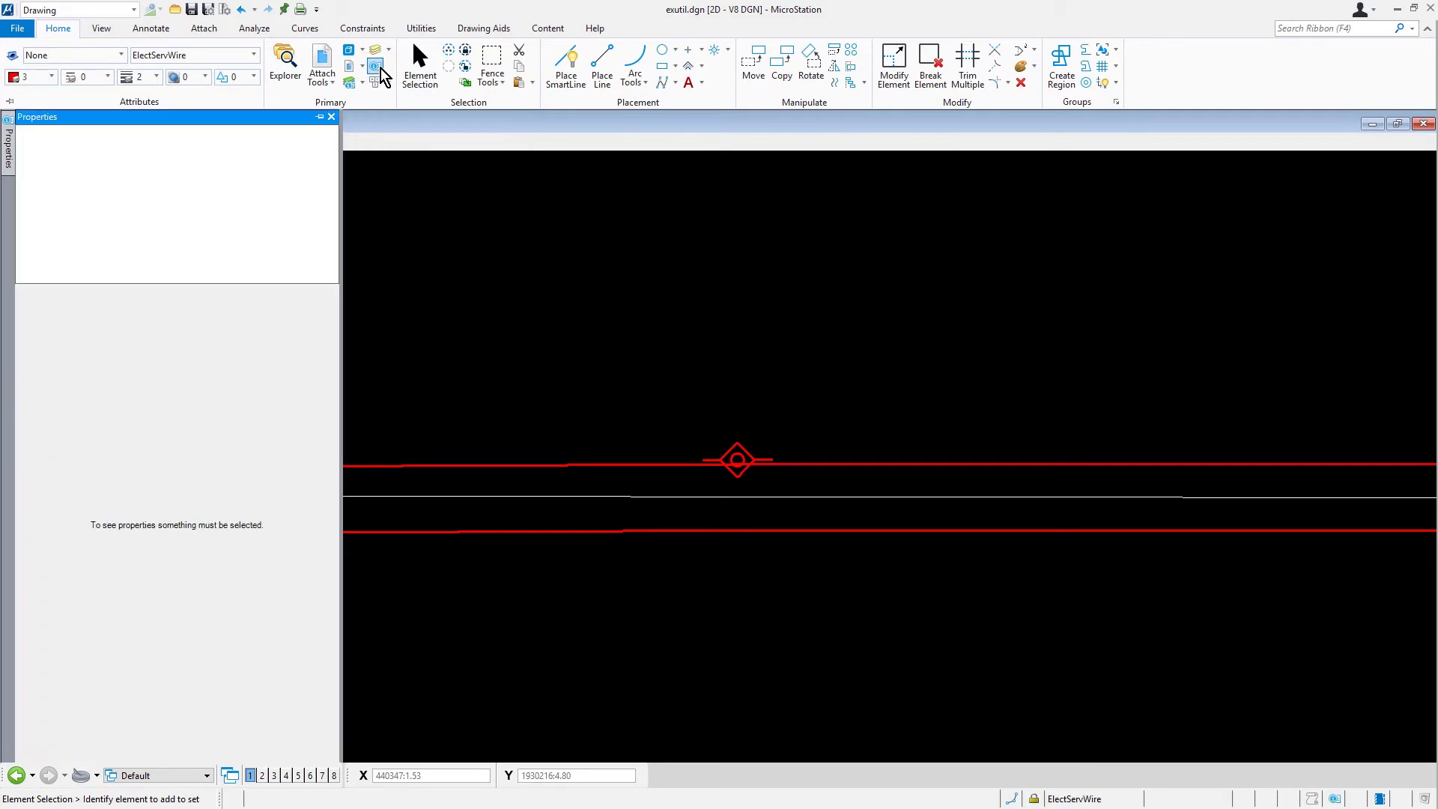
pyautogui.click(320, 119)
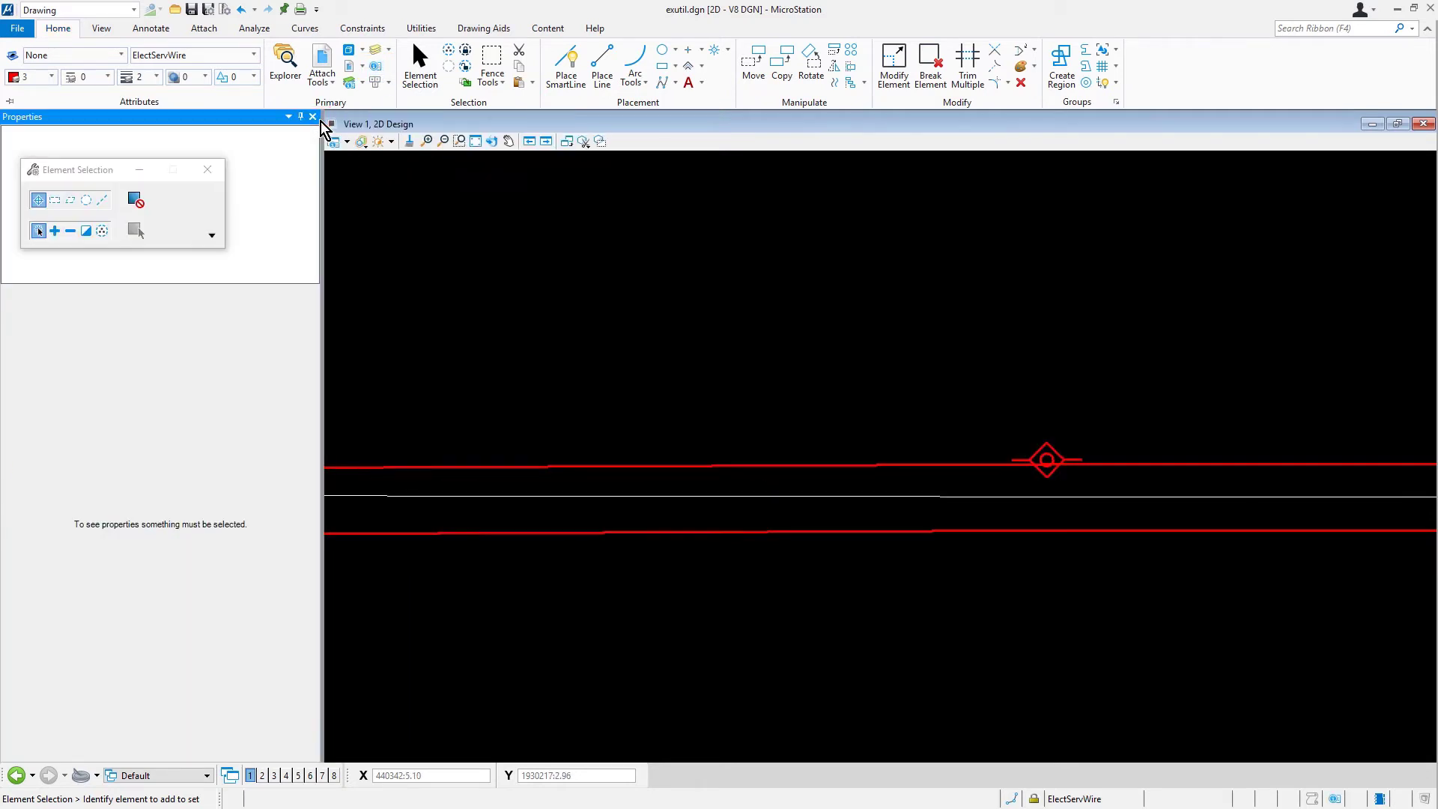
pyautogui.moveTo(98, 179); pyautogui.dragTo(410, 180)
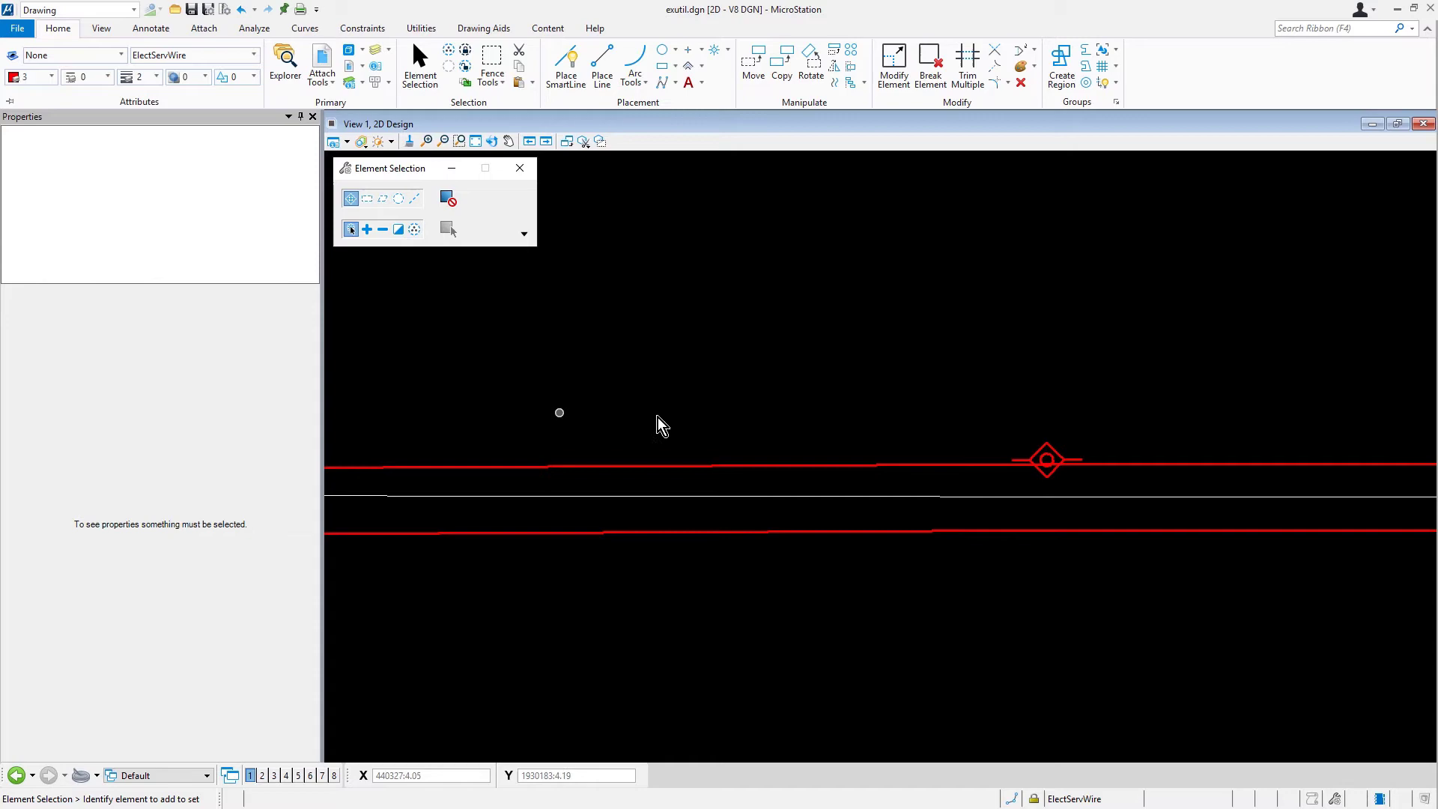
pyautogui.click(1124, 461)
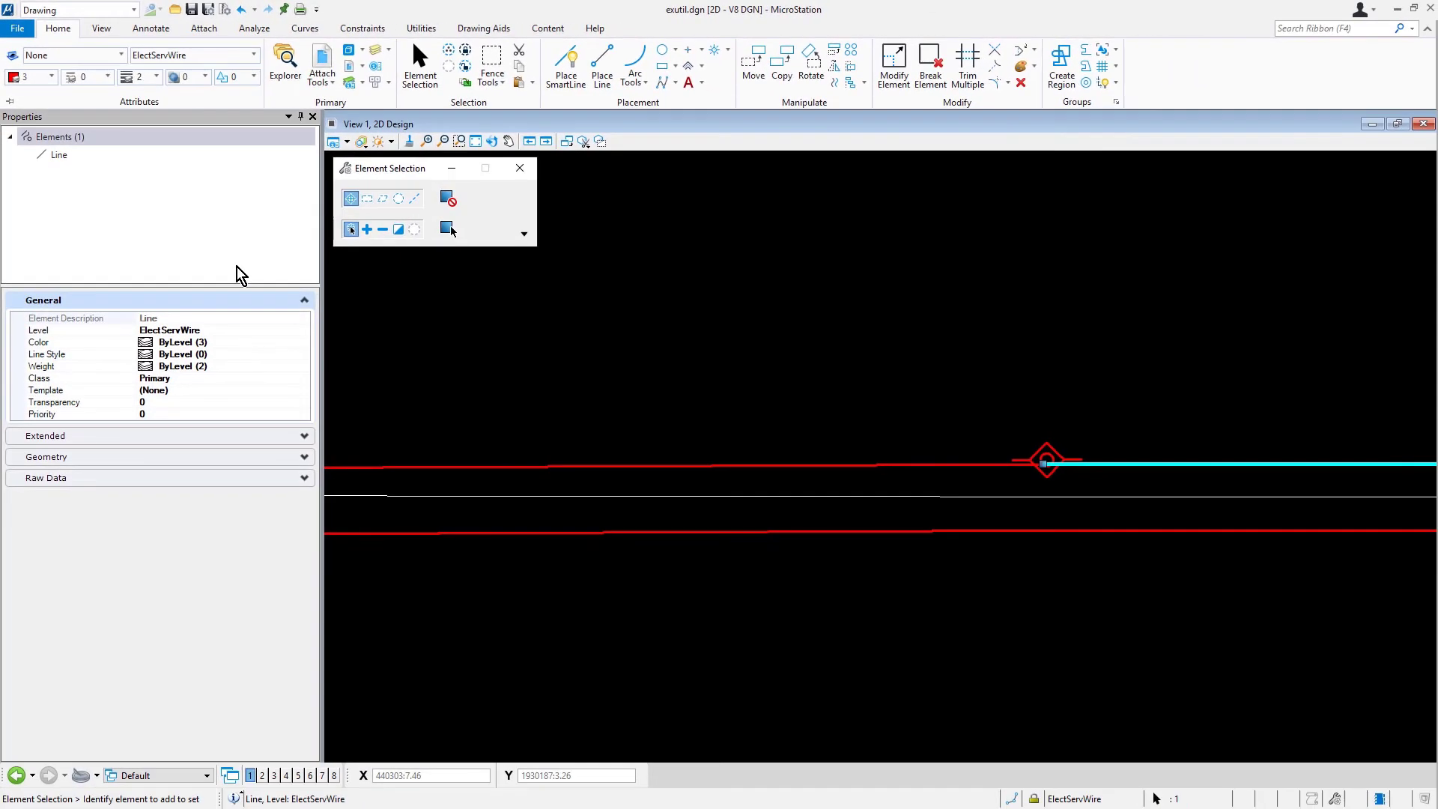
# - Clear the selection, zoom out and pan along the road to the stray segments between the red symbols
pyautogui.click(486, 395)
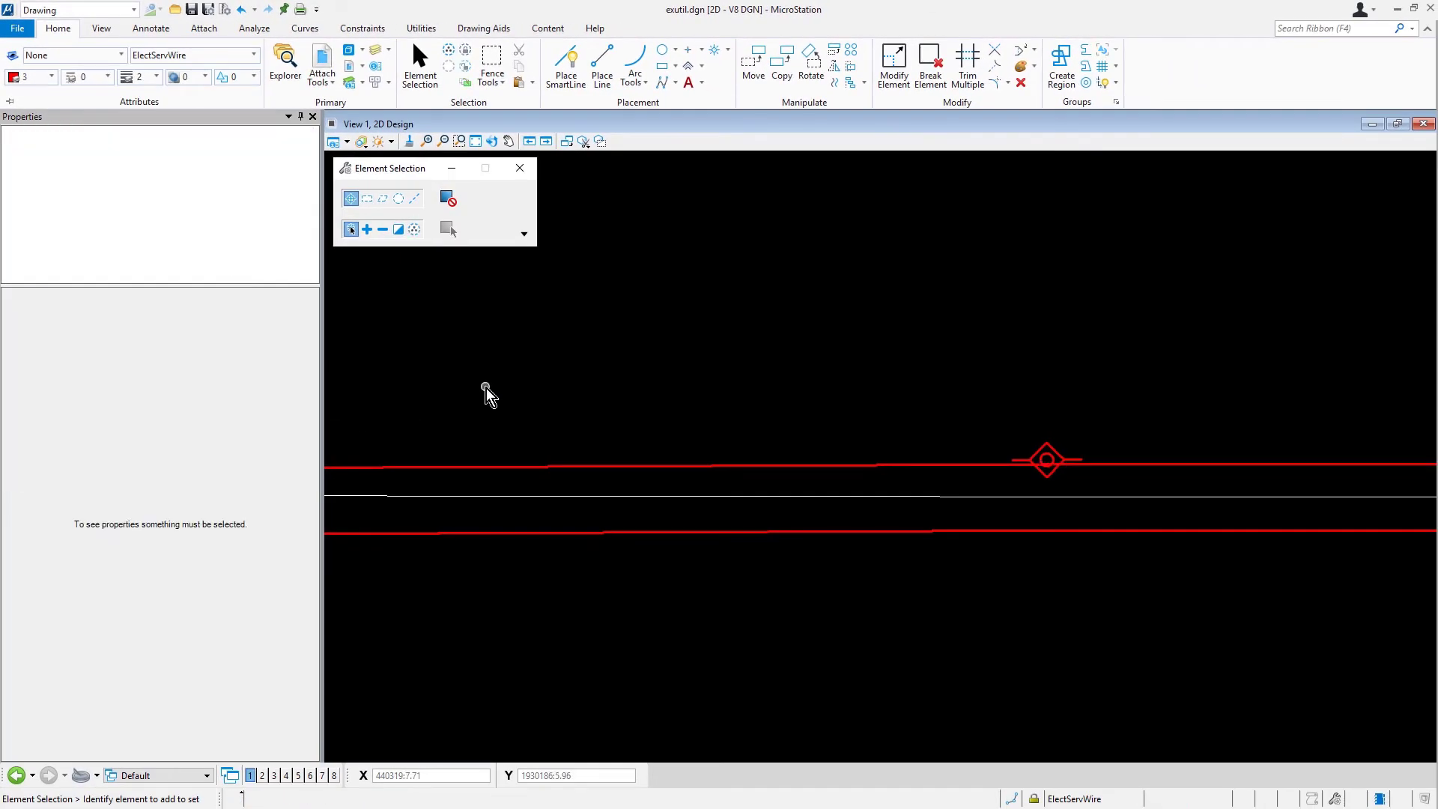
pyautogui.scroll(-1, 486, 394)
pyautogui.scroll(-2, 485, 395)
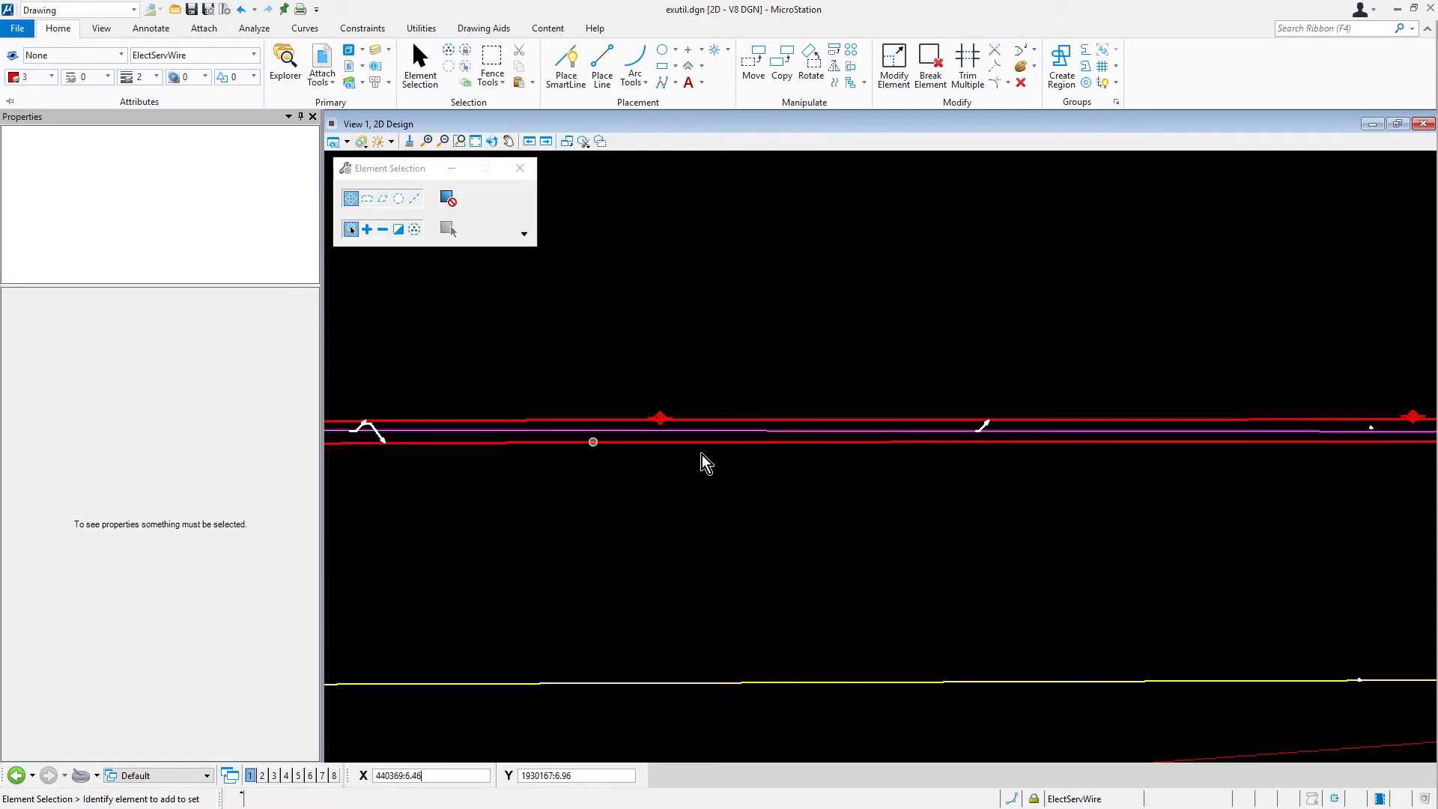
pyautogui.moveTo(1346, 379); pyautogui.dragTo(504, 350, button='middle')
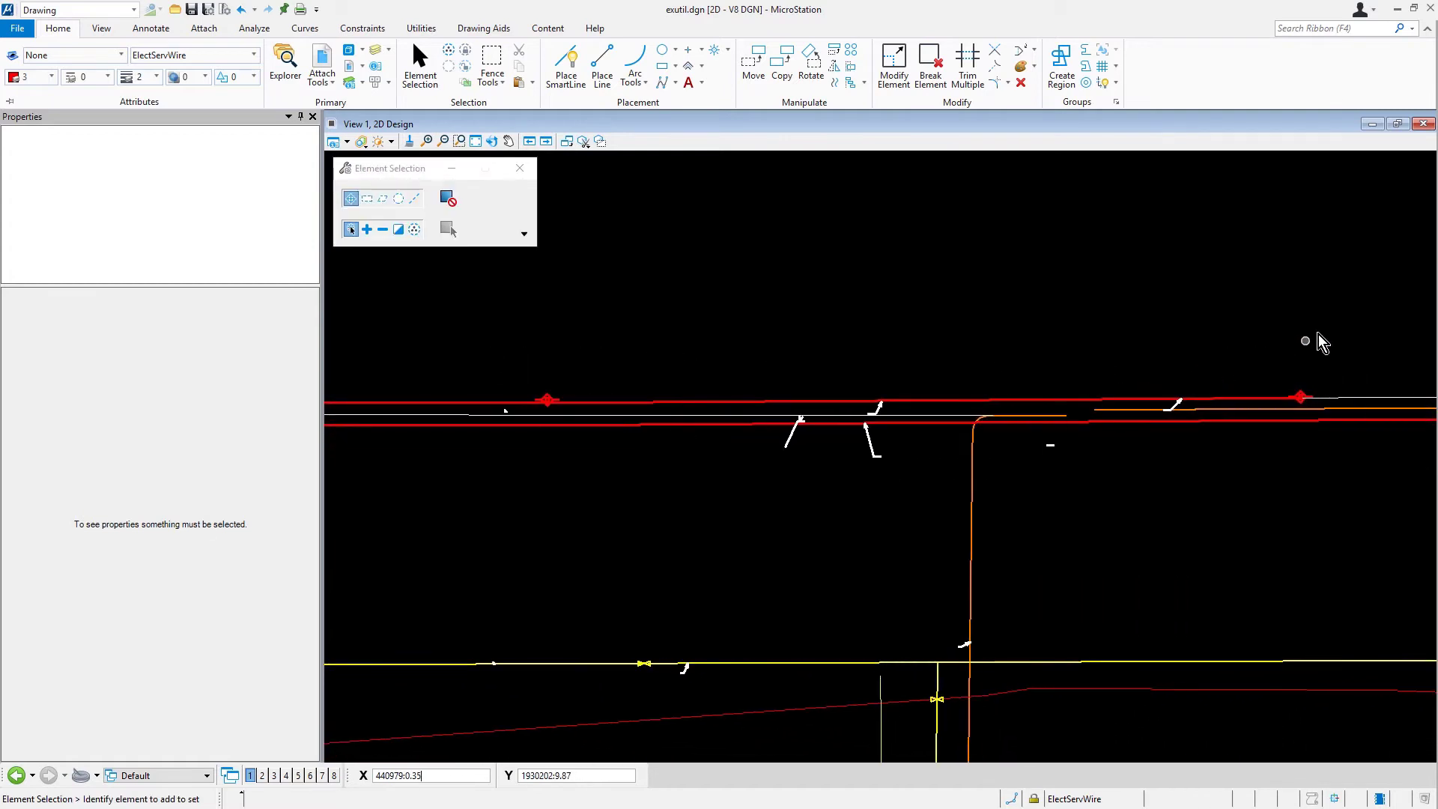
pyautogui.moveTo(1306, 336); pyautogui.dragTo(665, 327, button='middle')
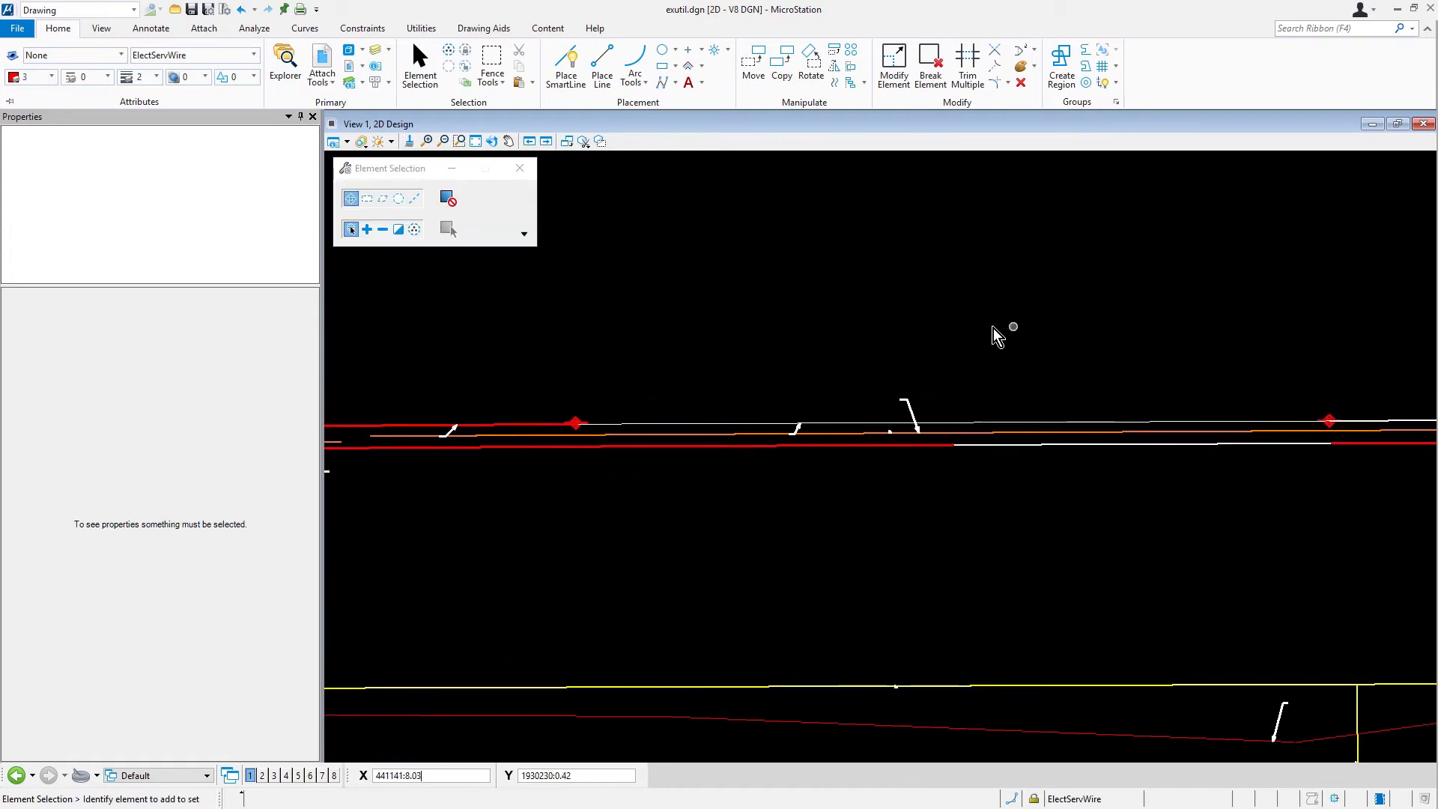
pyautogui.moveTo(1290, 323); pyautogui.dragTo(1020, 330, button='middle')
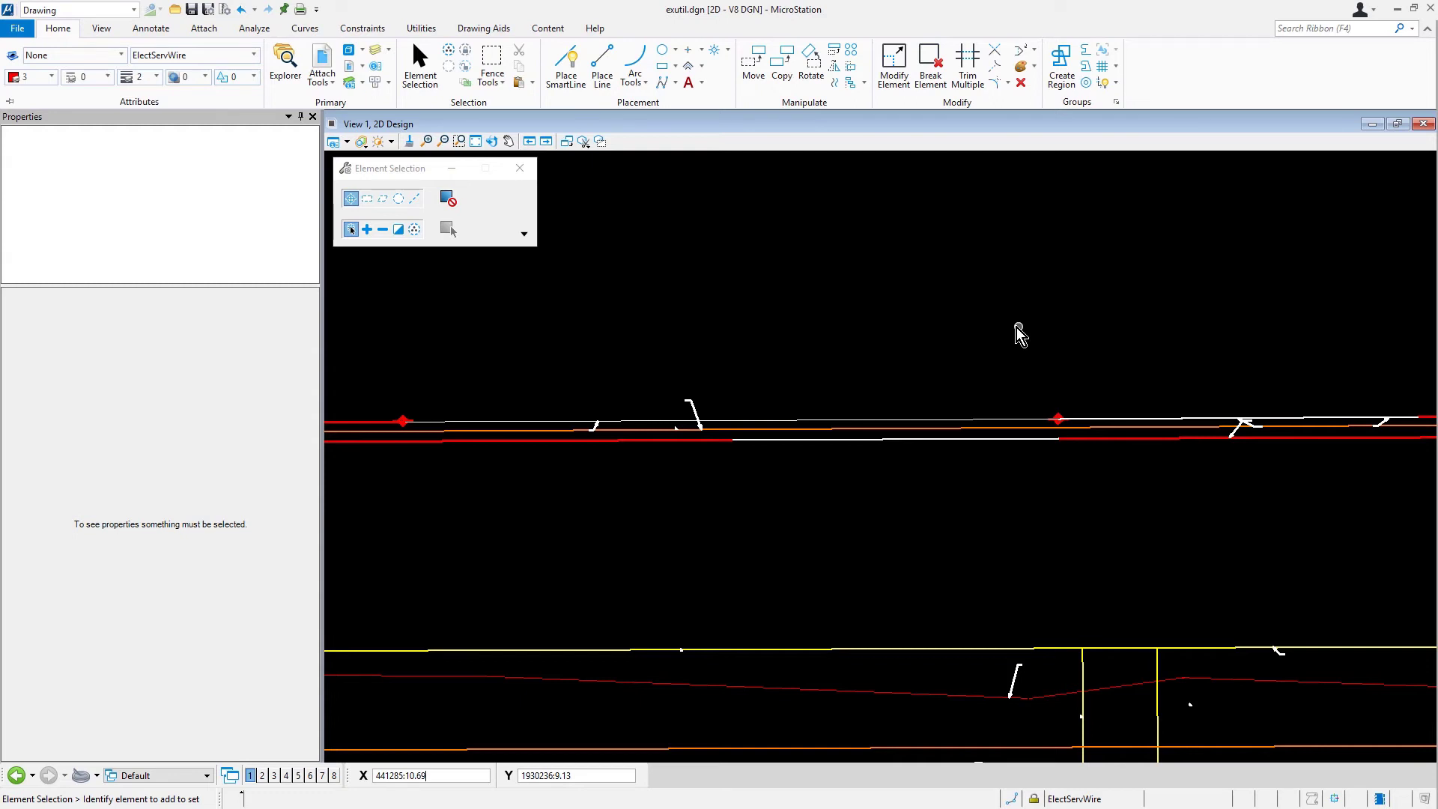
# - Select the left, right and lower white segments, showing them as Default-level lines, color 0
pyautogui.click(908, 417)
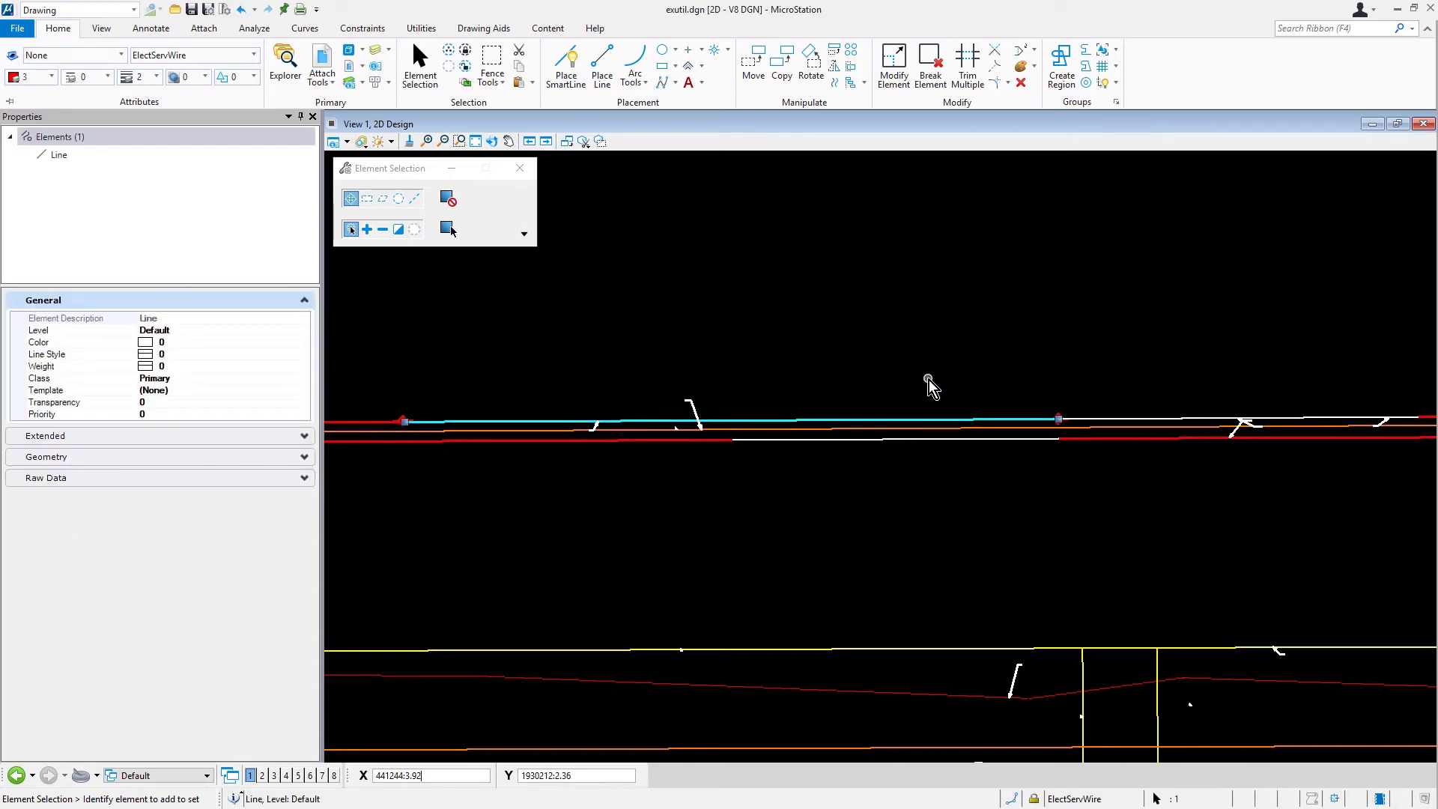
pyautogui.click(1115, 416)
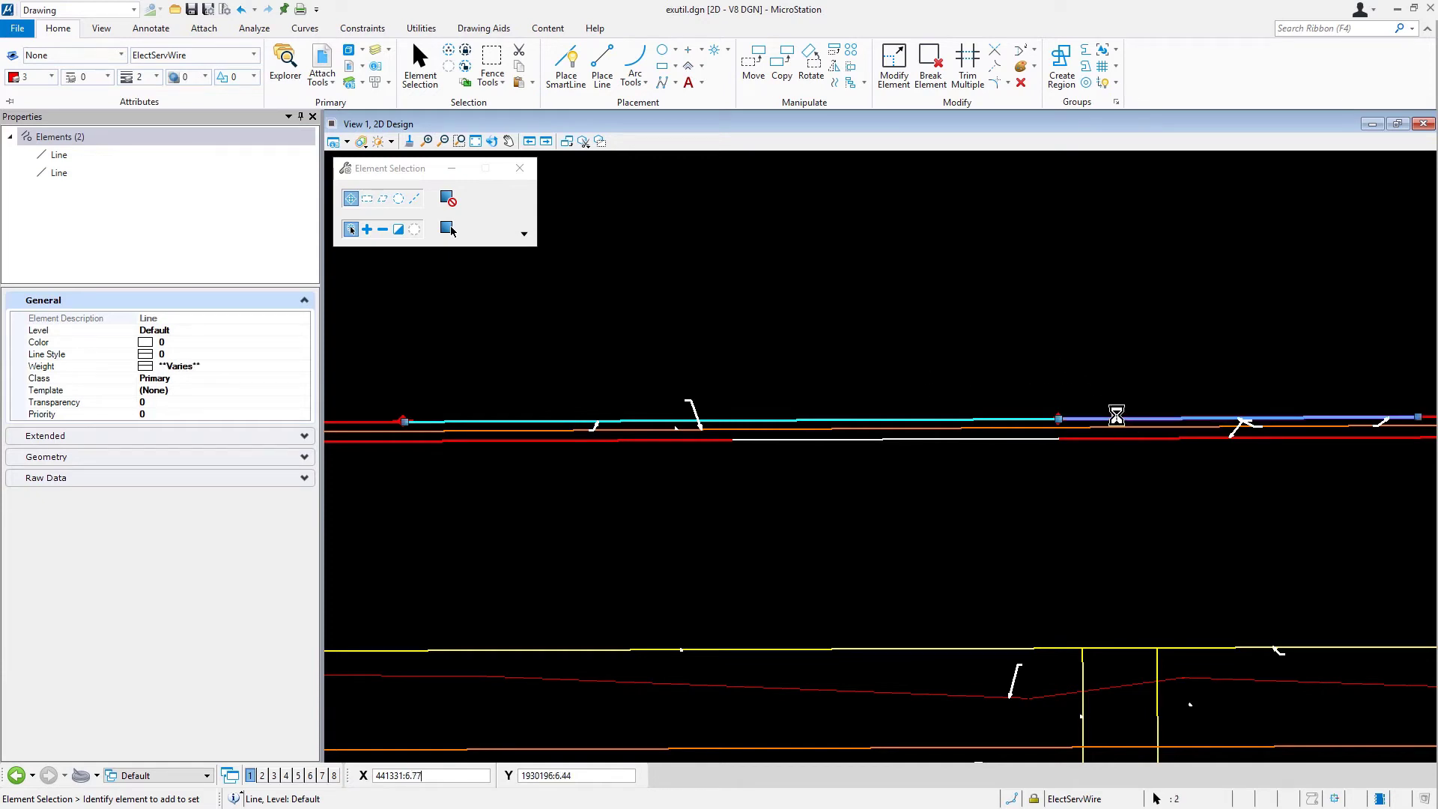
pyautogui.click(1015, 440)
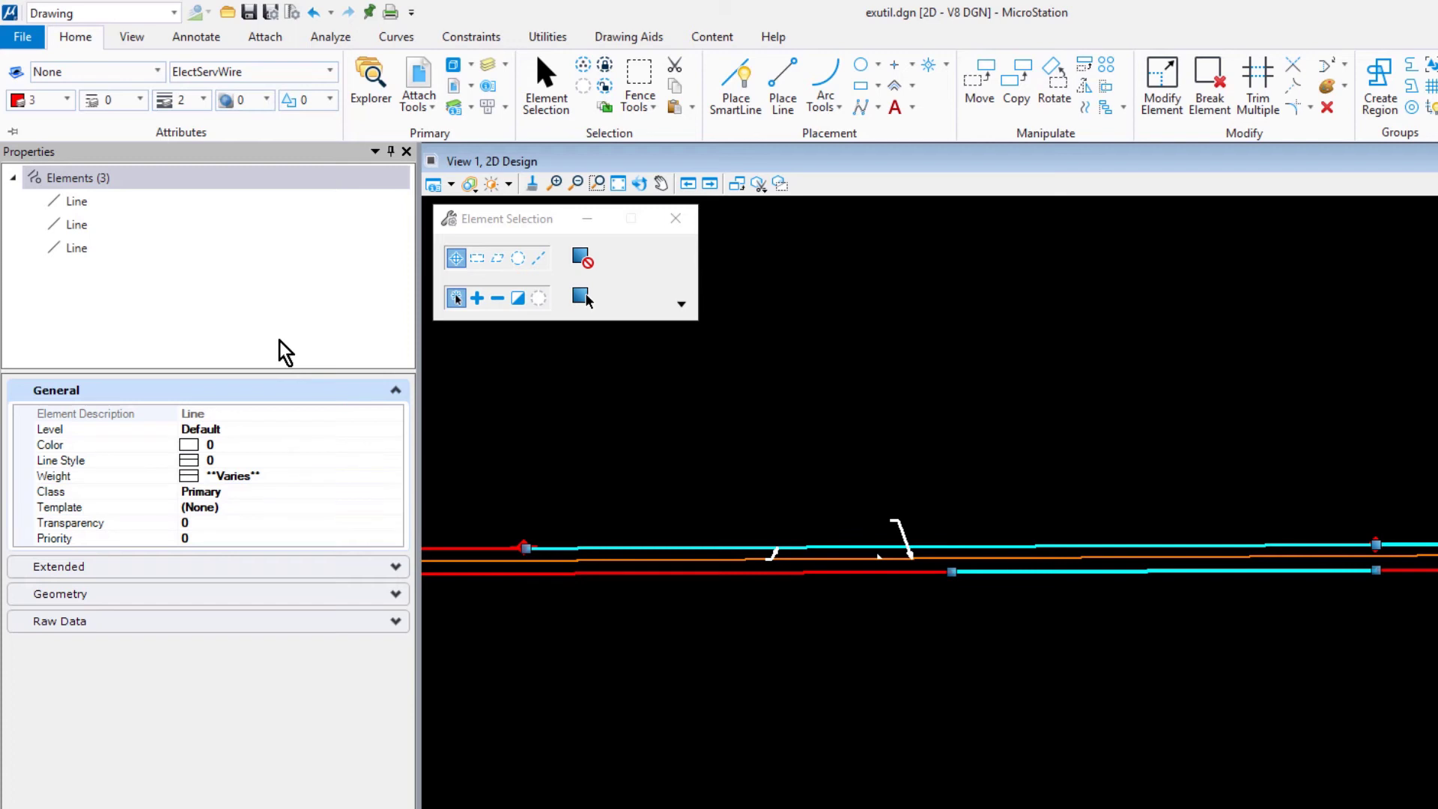
# - Put the three selected segments on level ElectServWire with colour ByLevel
pyautogui.click(397, 430)
pyautogui.click(395, 431)
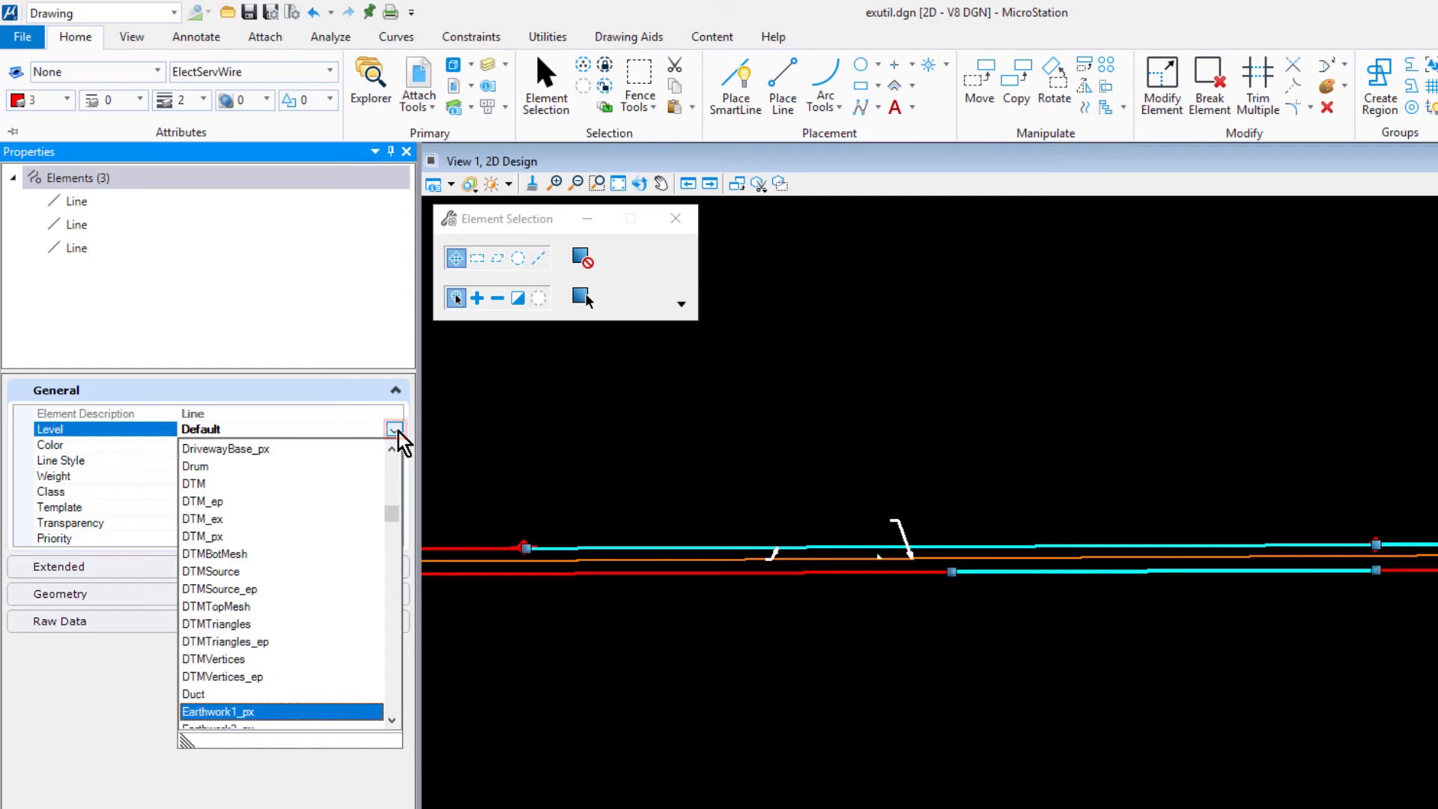
pyautogui.scroll(-6, 386, 590)
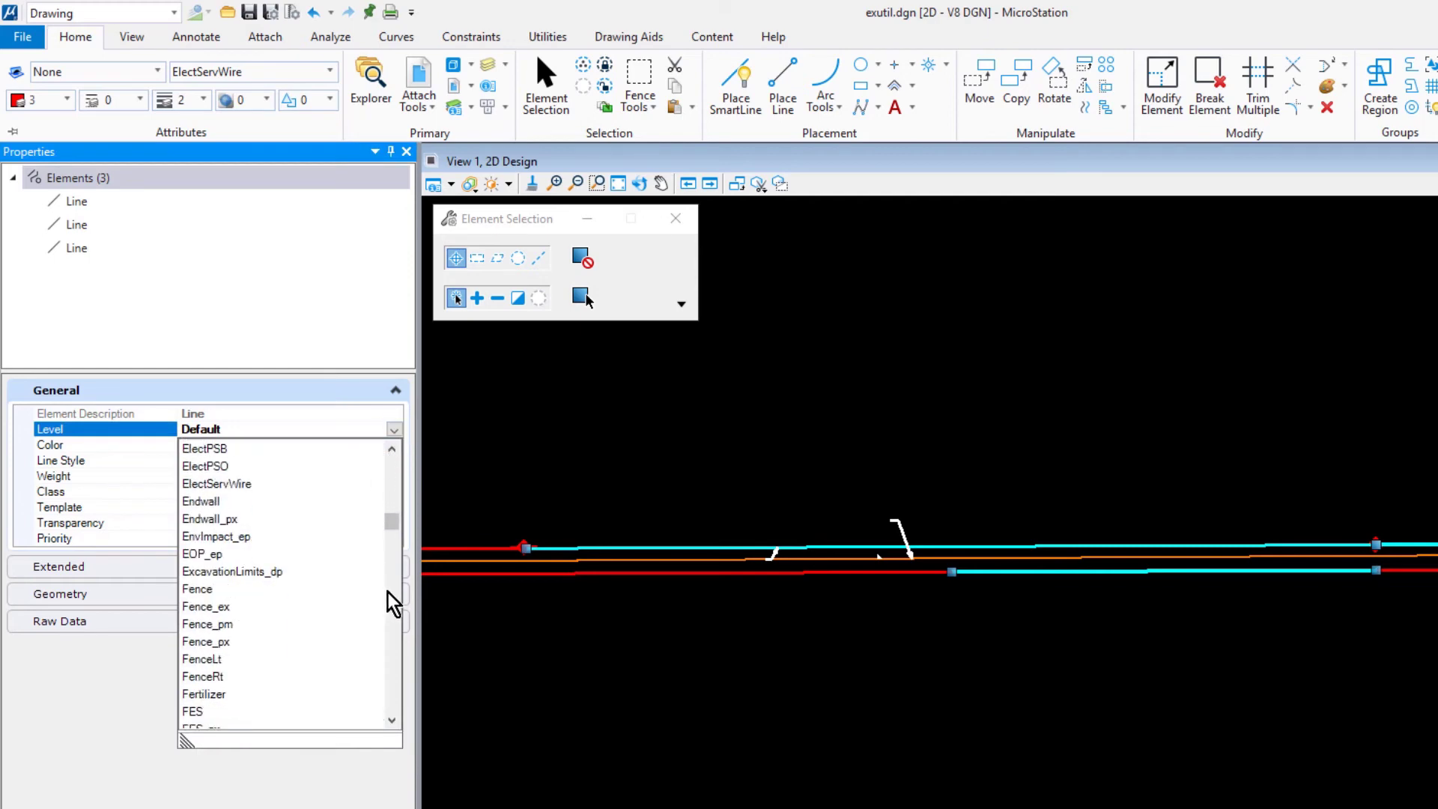
pyautogui.click(259, 484)
pyautogui.click(272, 446)
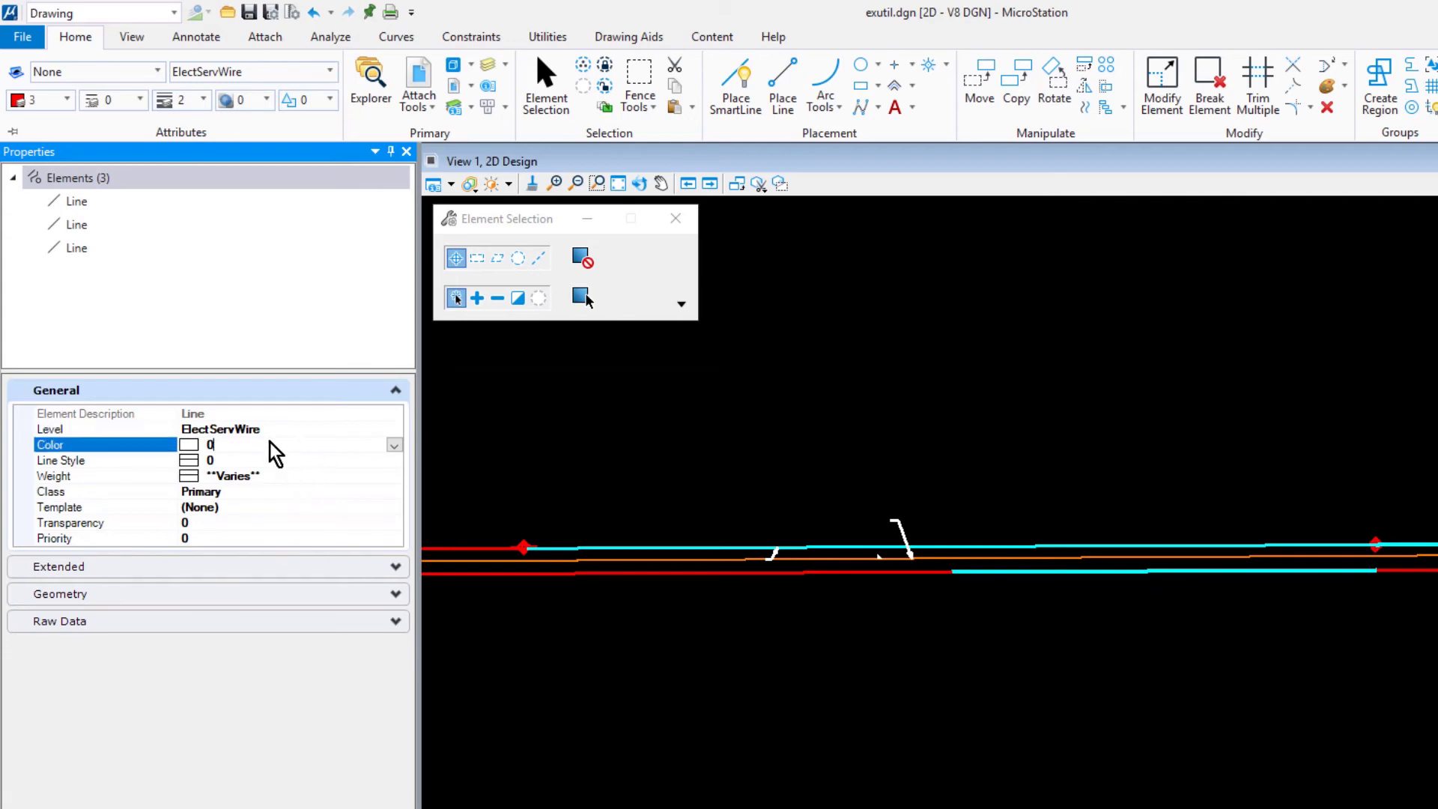
pyautogui.click(393, 446)
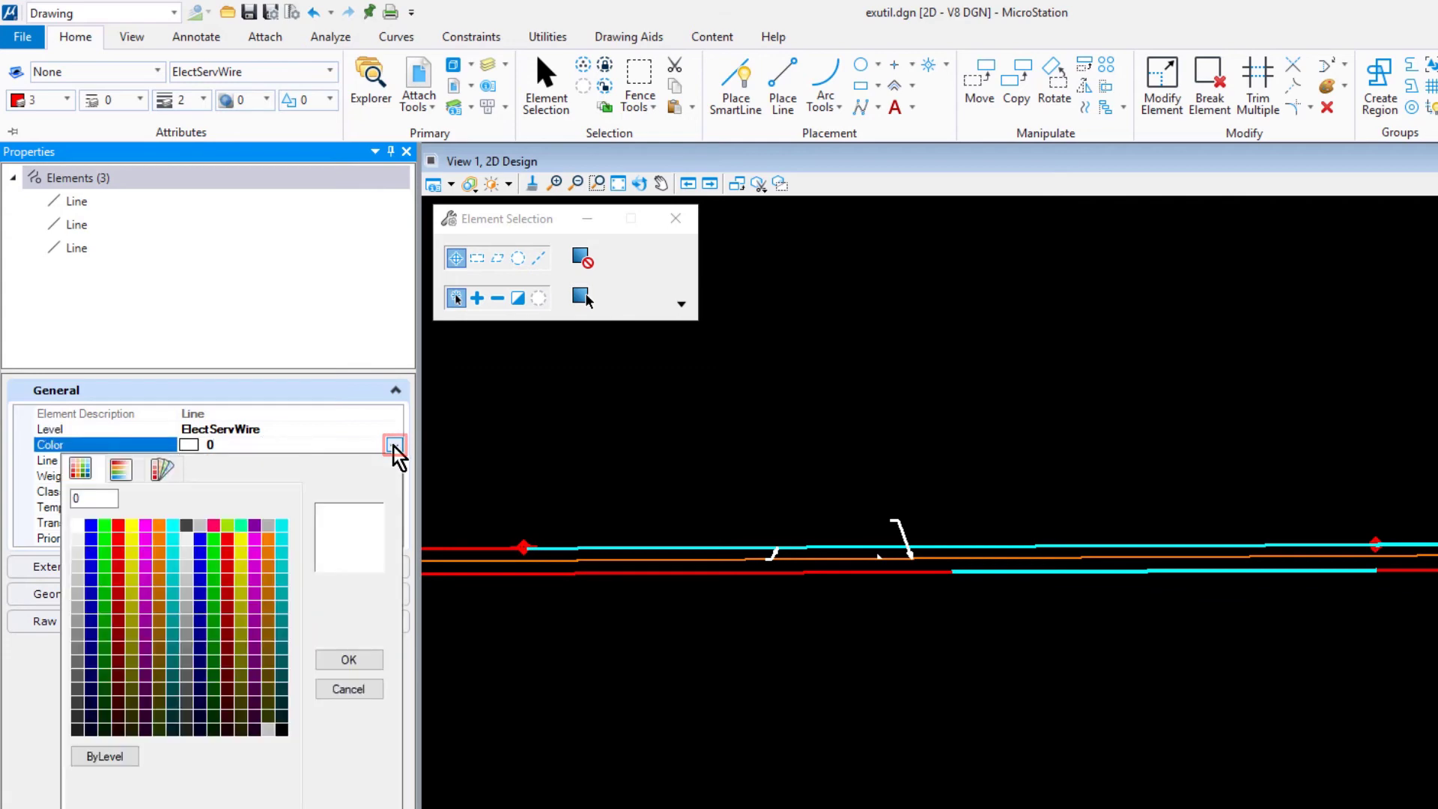
pyautogui.click(123, 762)
# - Set line style to (0) ByLevel and weight to (2) ByLevel, then deselect the lines
pyautogui.click(394, 460)
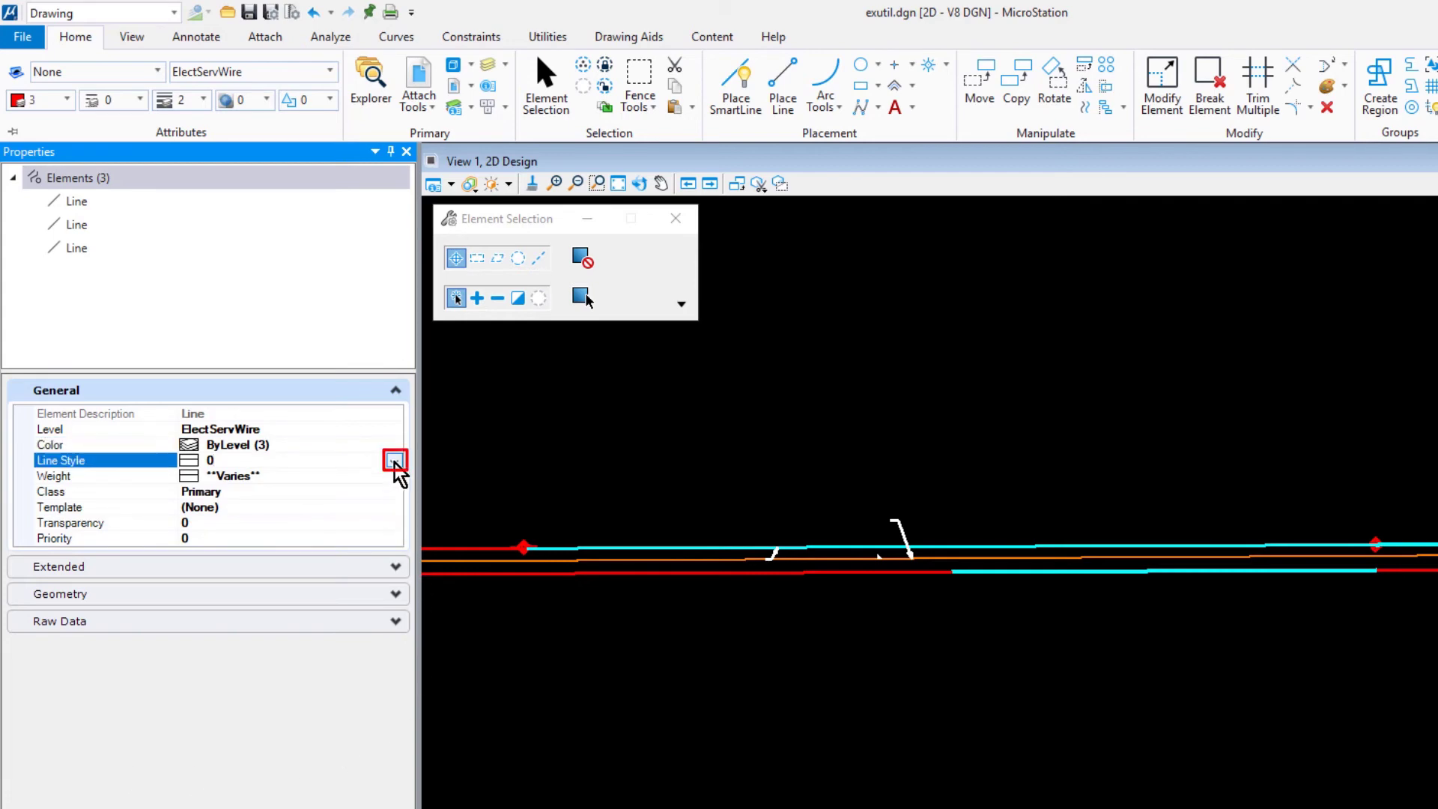
pyautogui.click(394, 460)
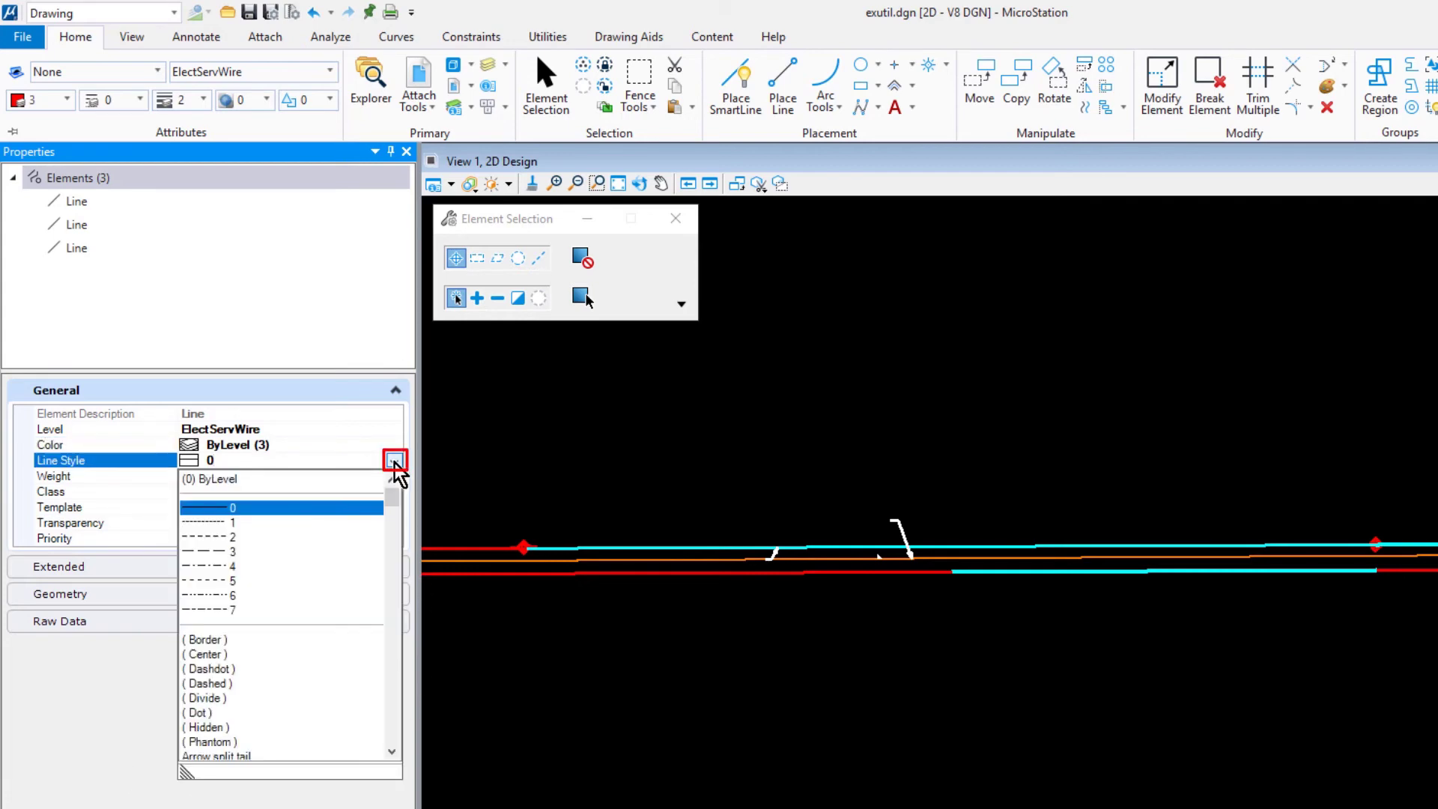
pyautogui.click(312, 487)
pyautogui.click(393, 479)
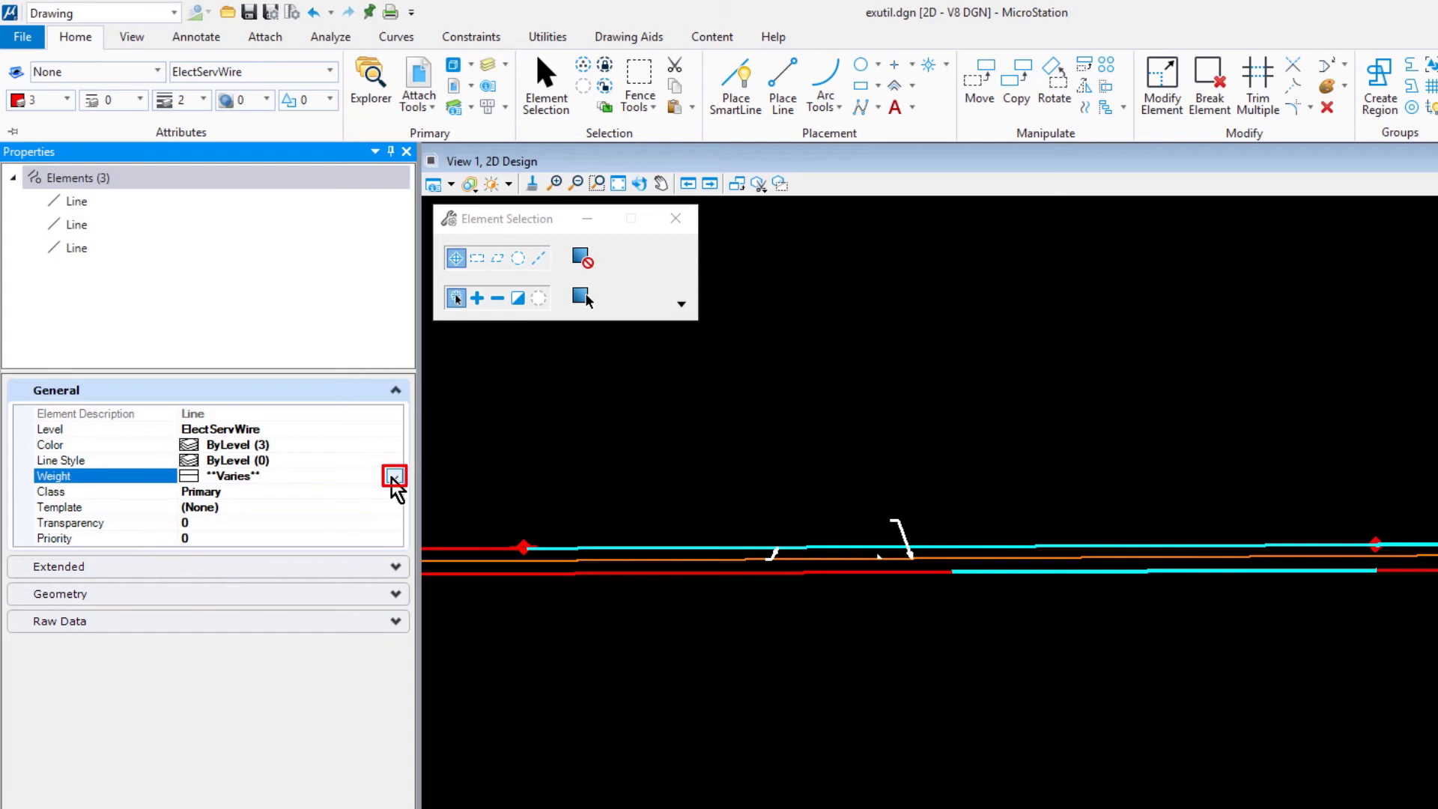
pyautogui.click(393, 477)
pyautogui.click(335, 494)
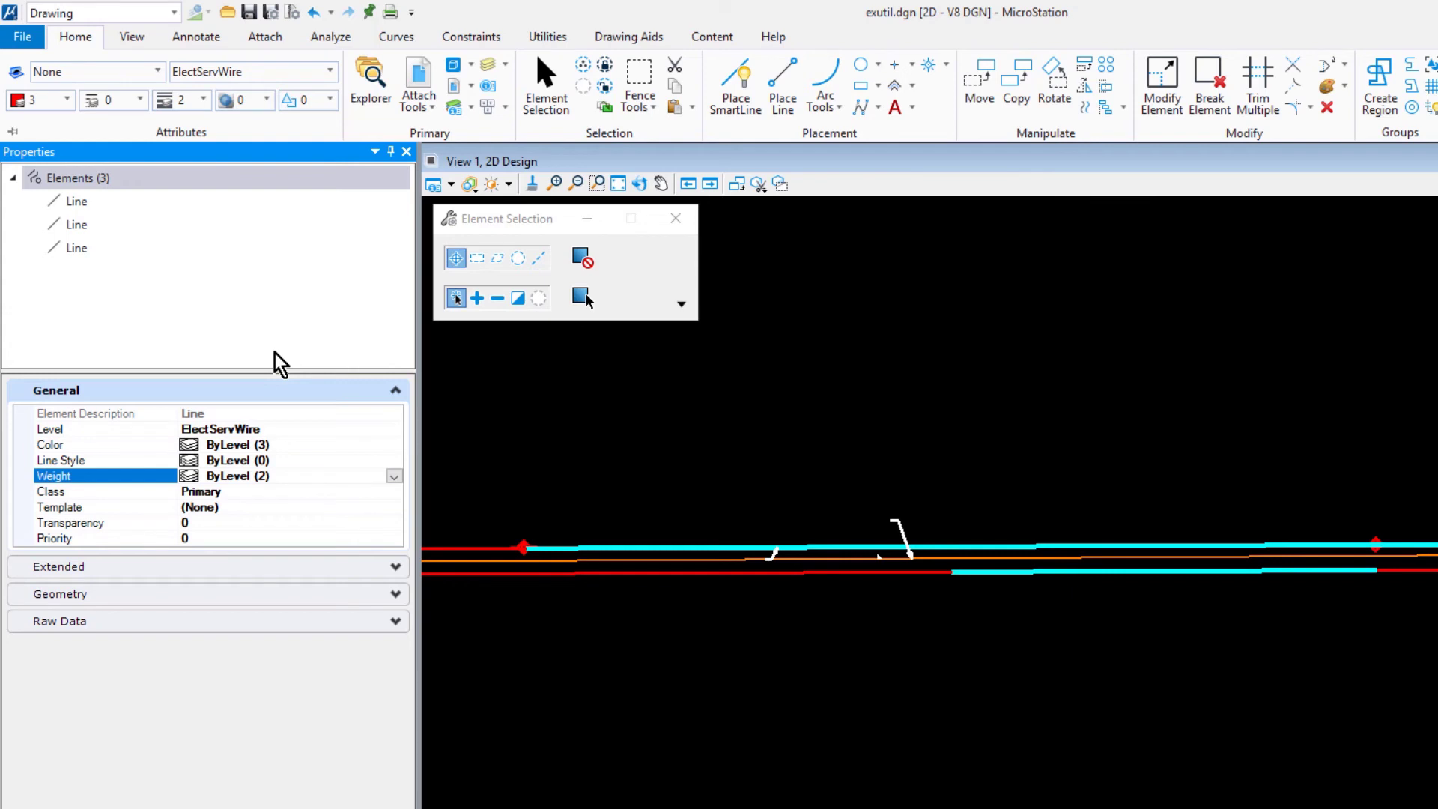
pyautogui.click(520, 438)
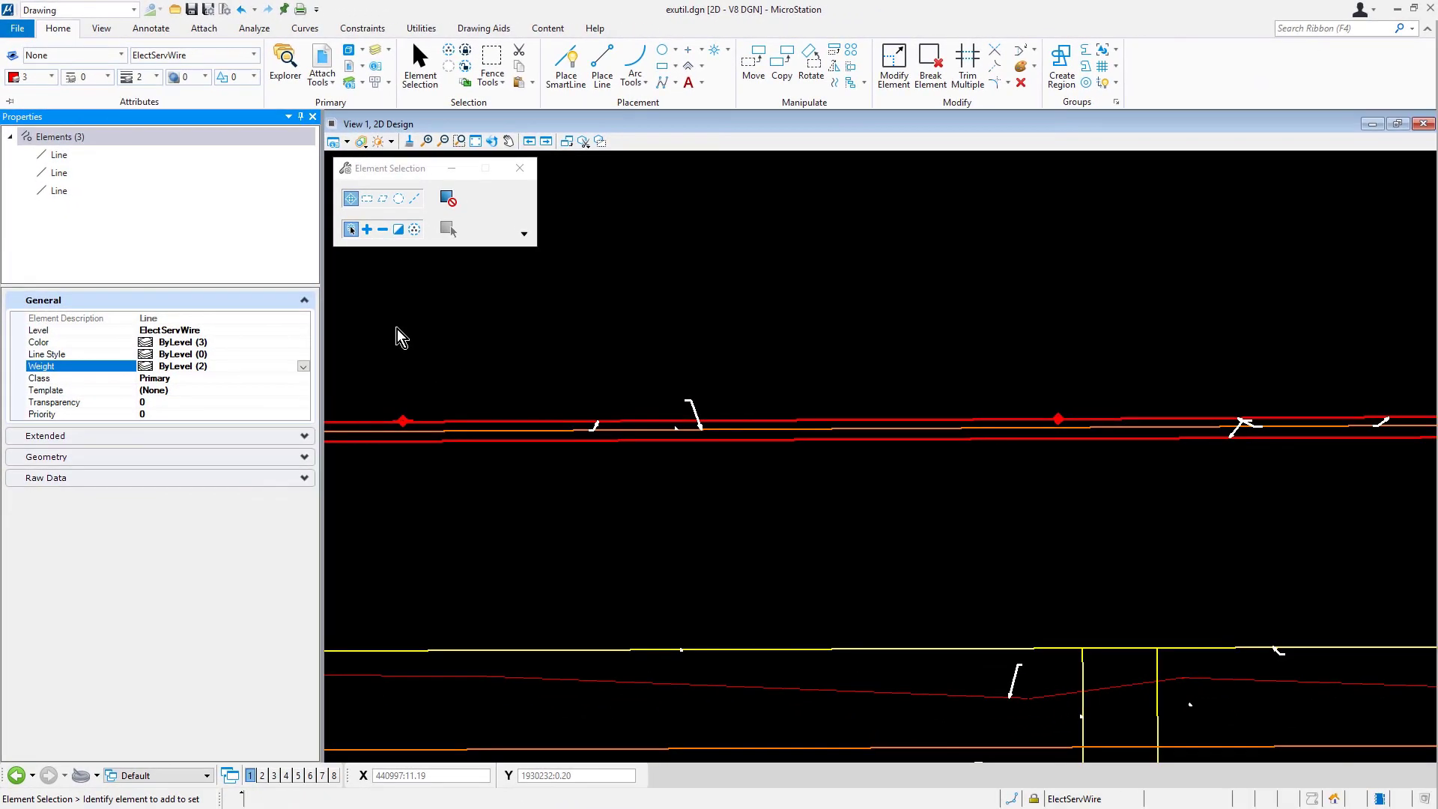
# - Return to the previous view group and apply the 'Subdivision' saved view
pyautogui.click(402, 338)
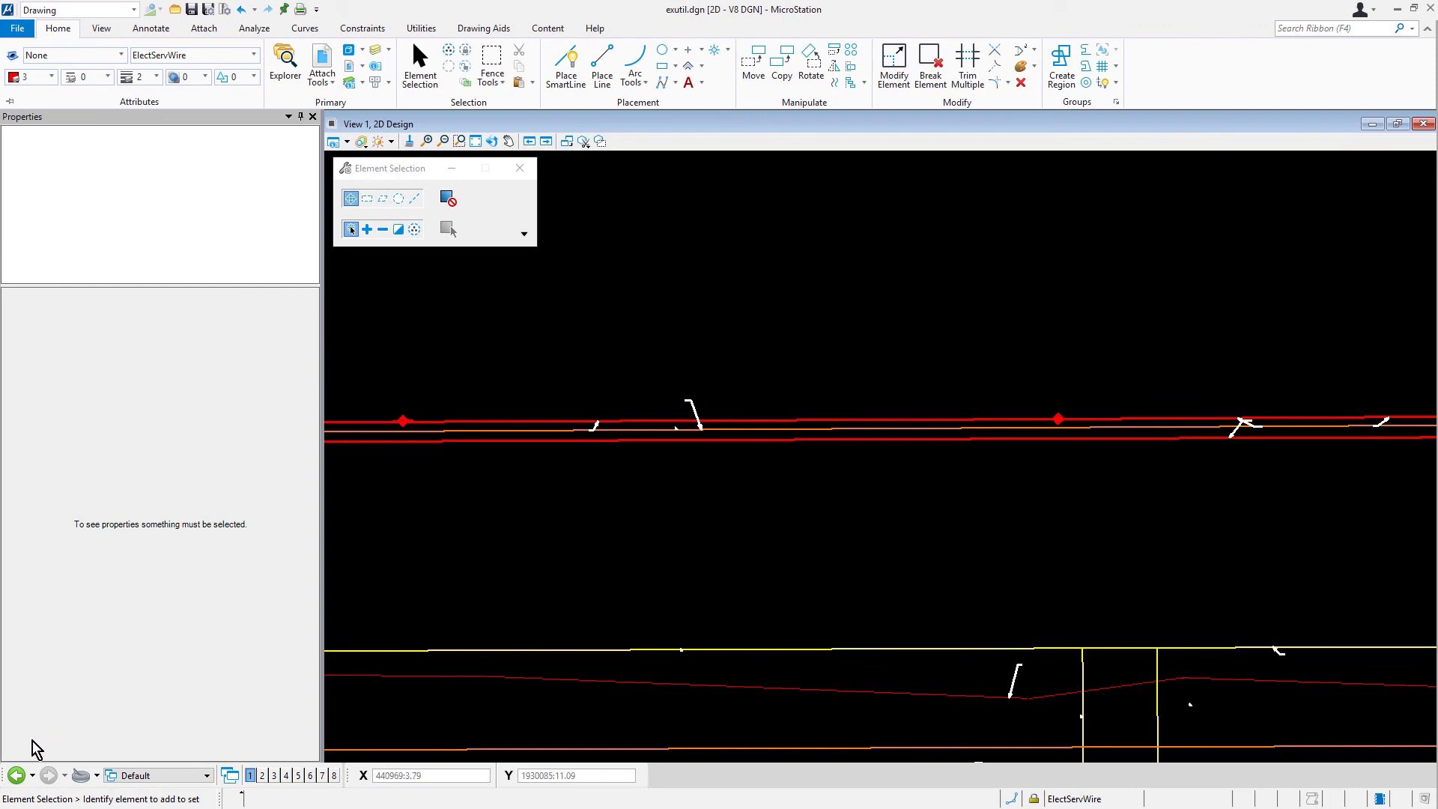
pyautogui.click(15, 777)
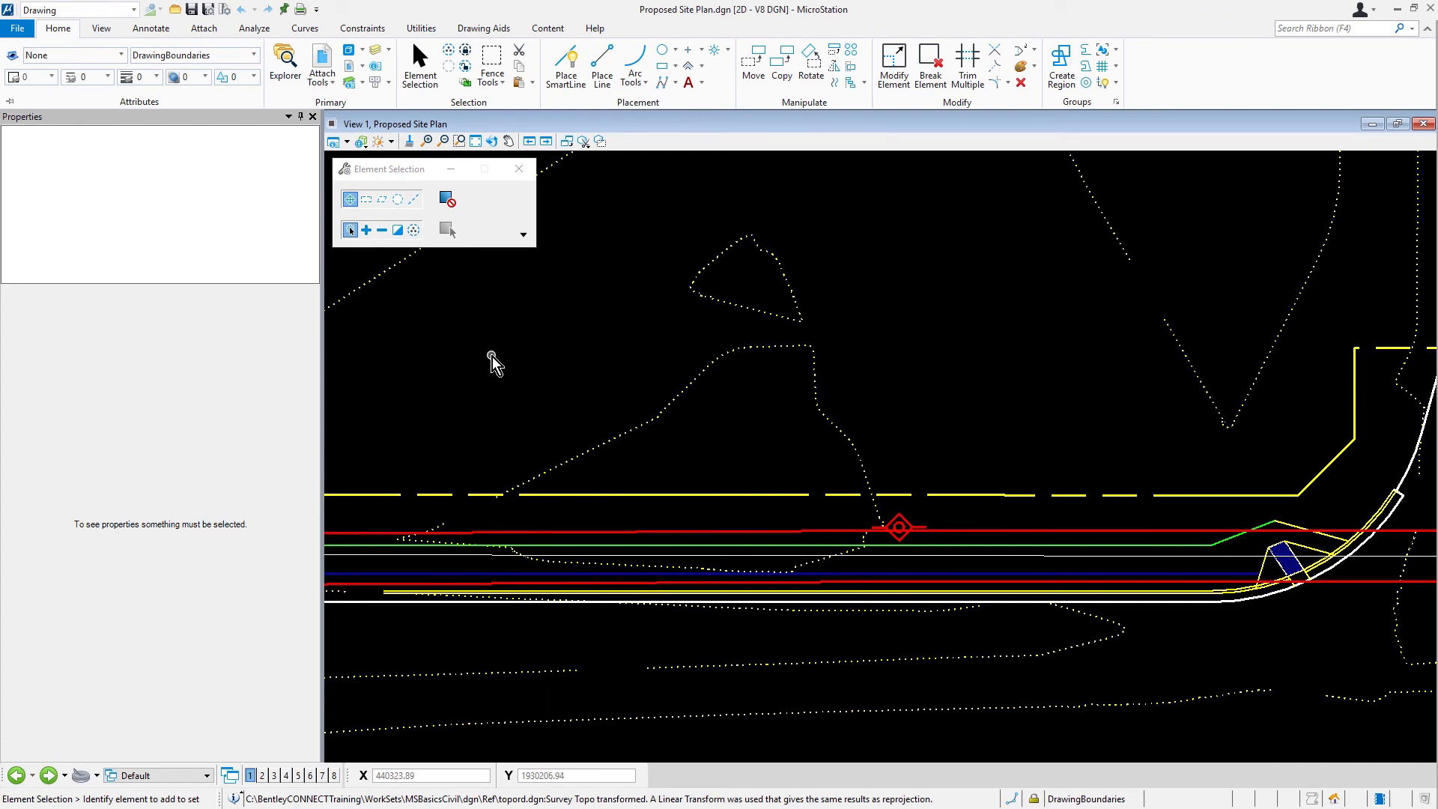
pyautogui.click(100, 30)
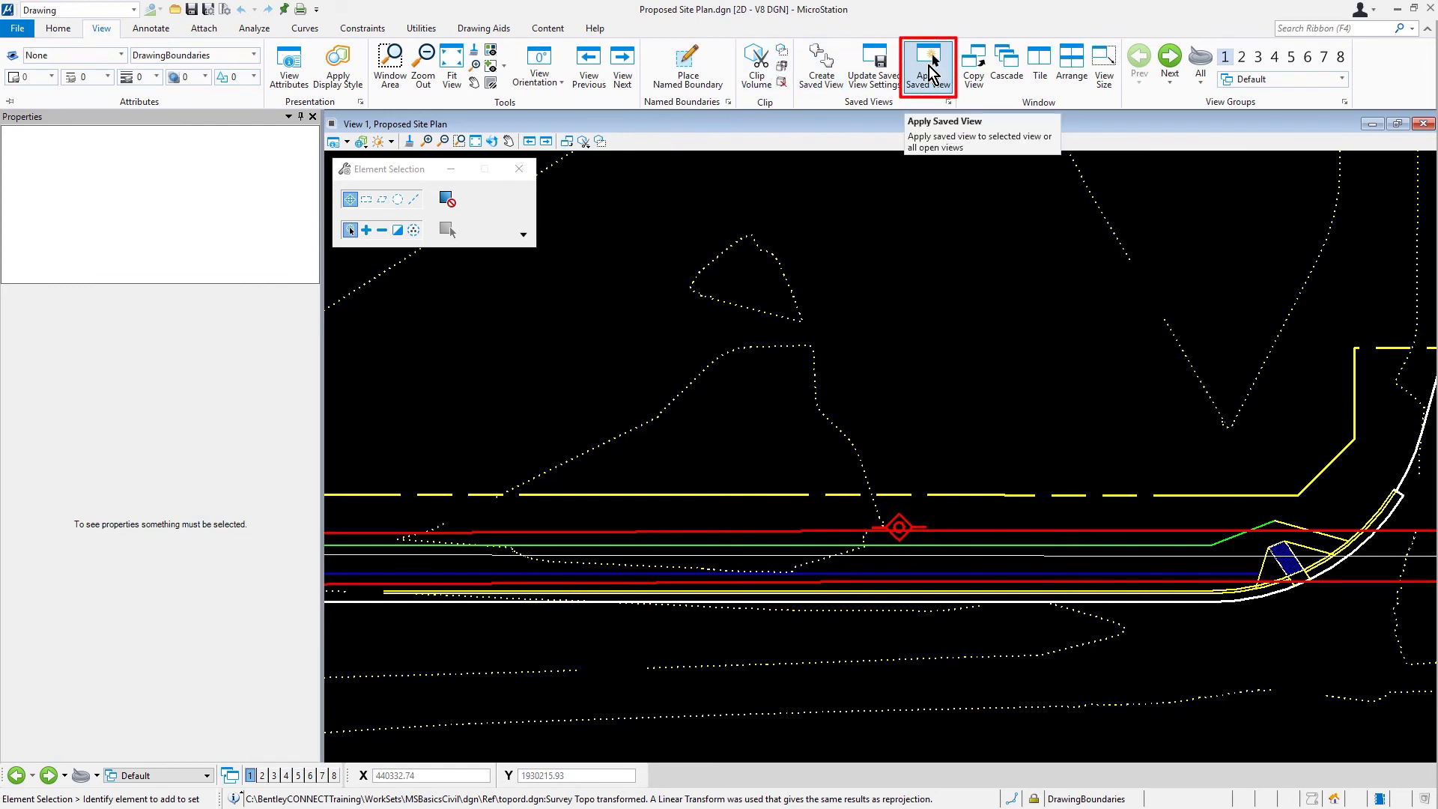
pyautogui.click(928, 71)
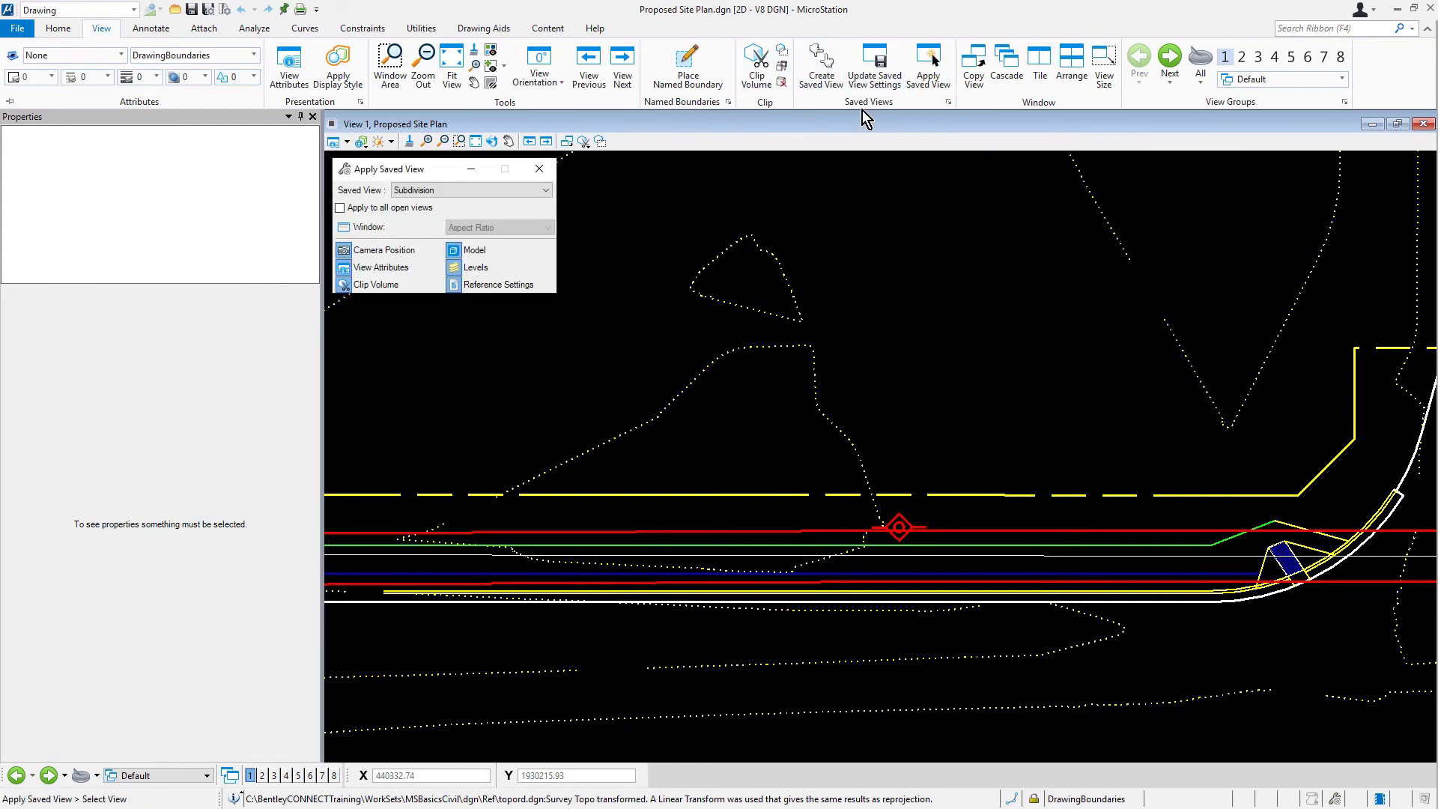
pyautogui.click(860, 206)
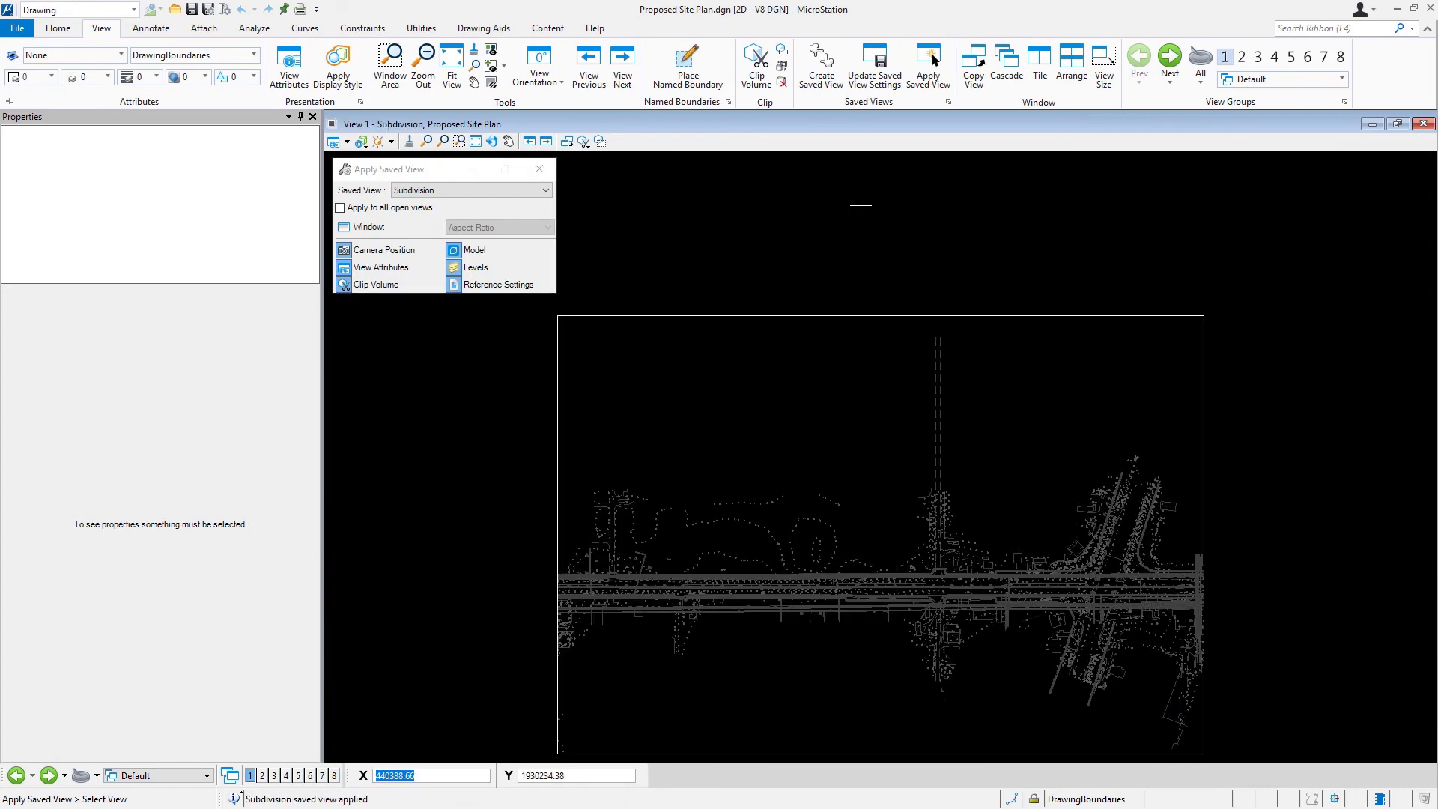
# - Fit the whole site into View 1 and save the settings
pyautogui.click(474, 142)
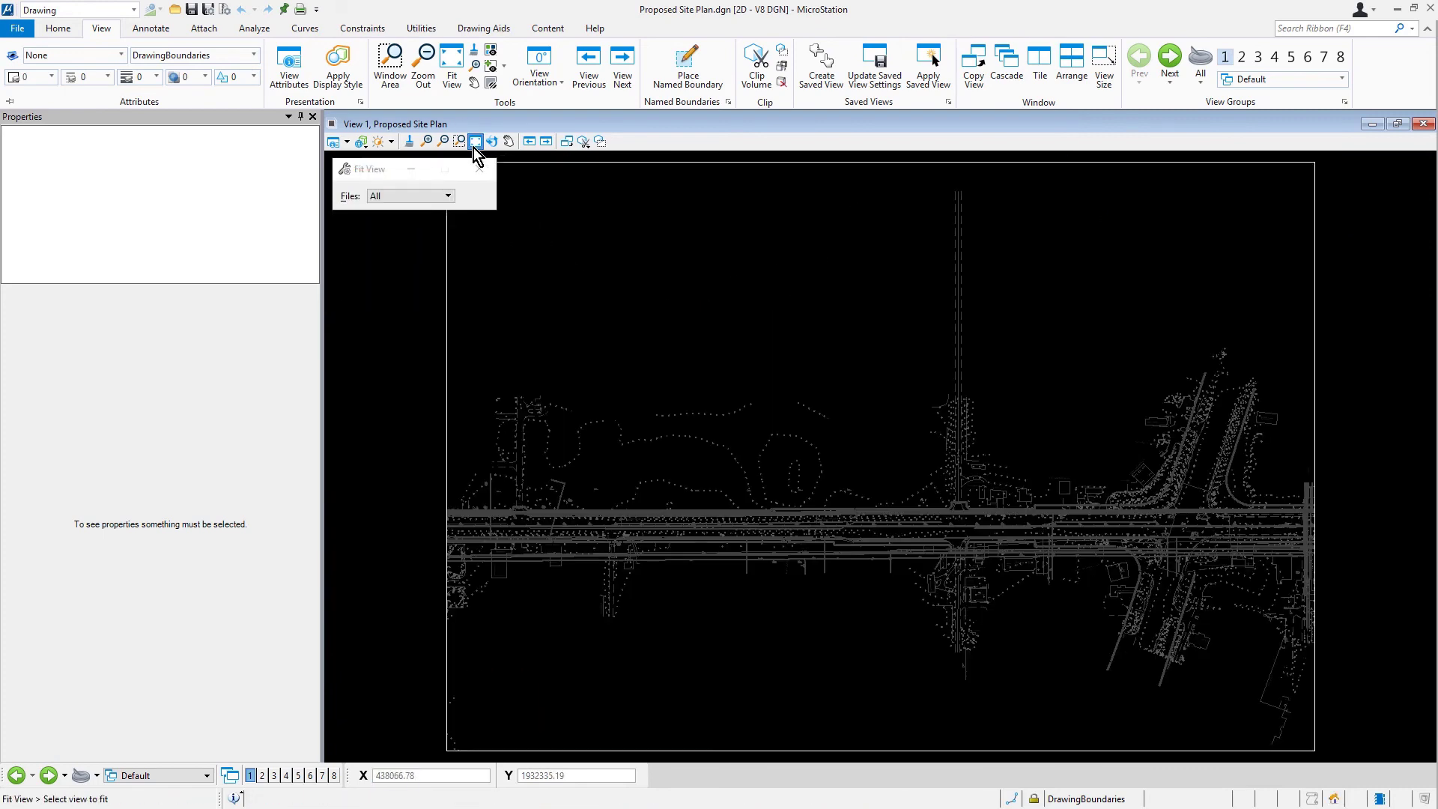
pyautogui.rightClick(559, 224)
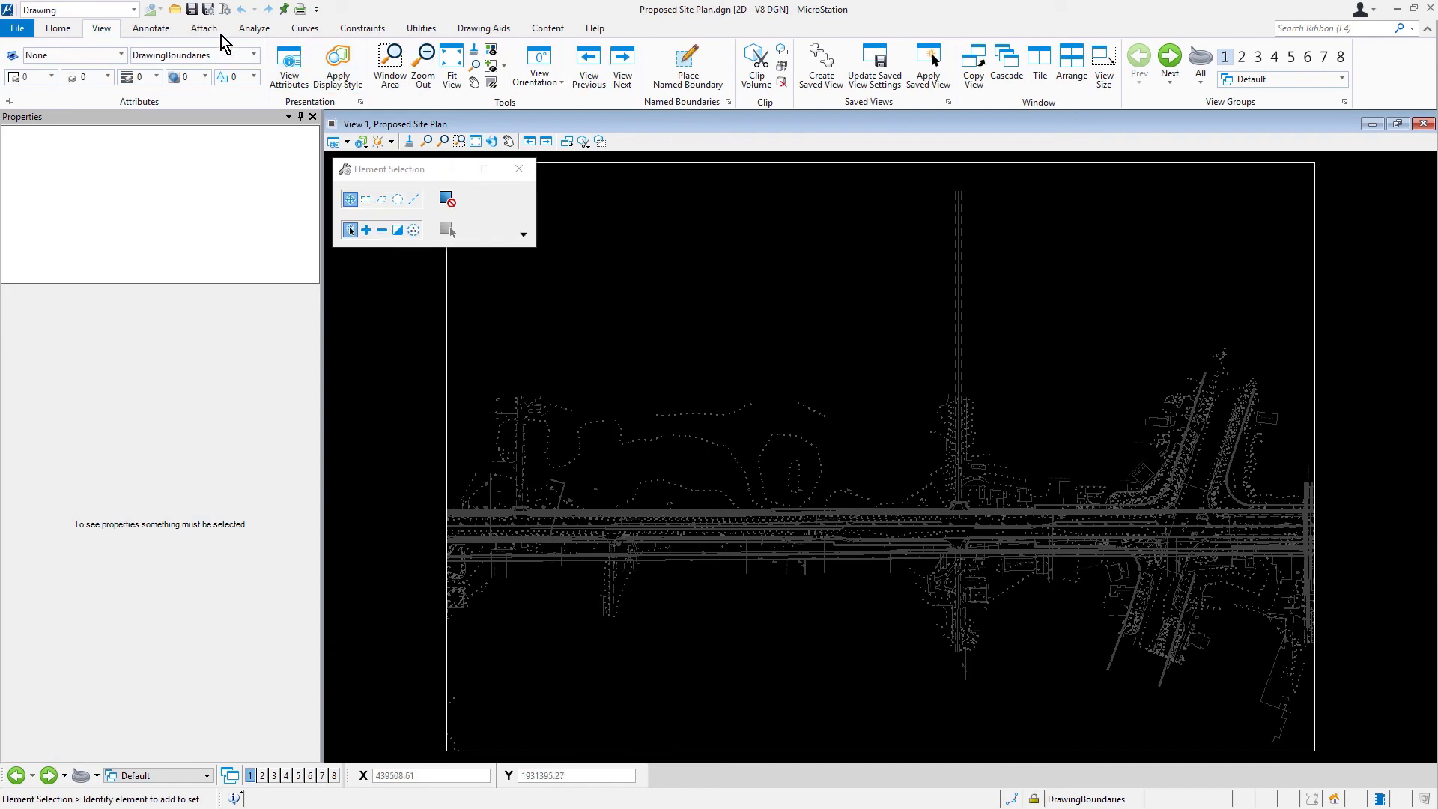
pyautogui.click(209, 11)
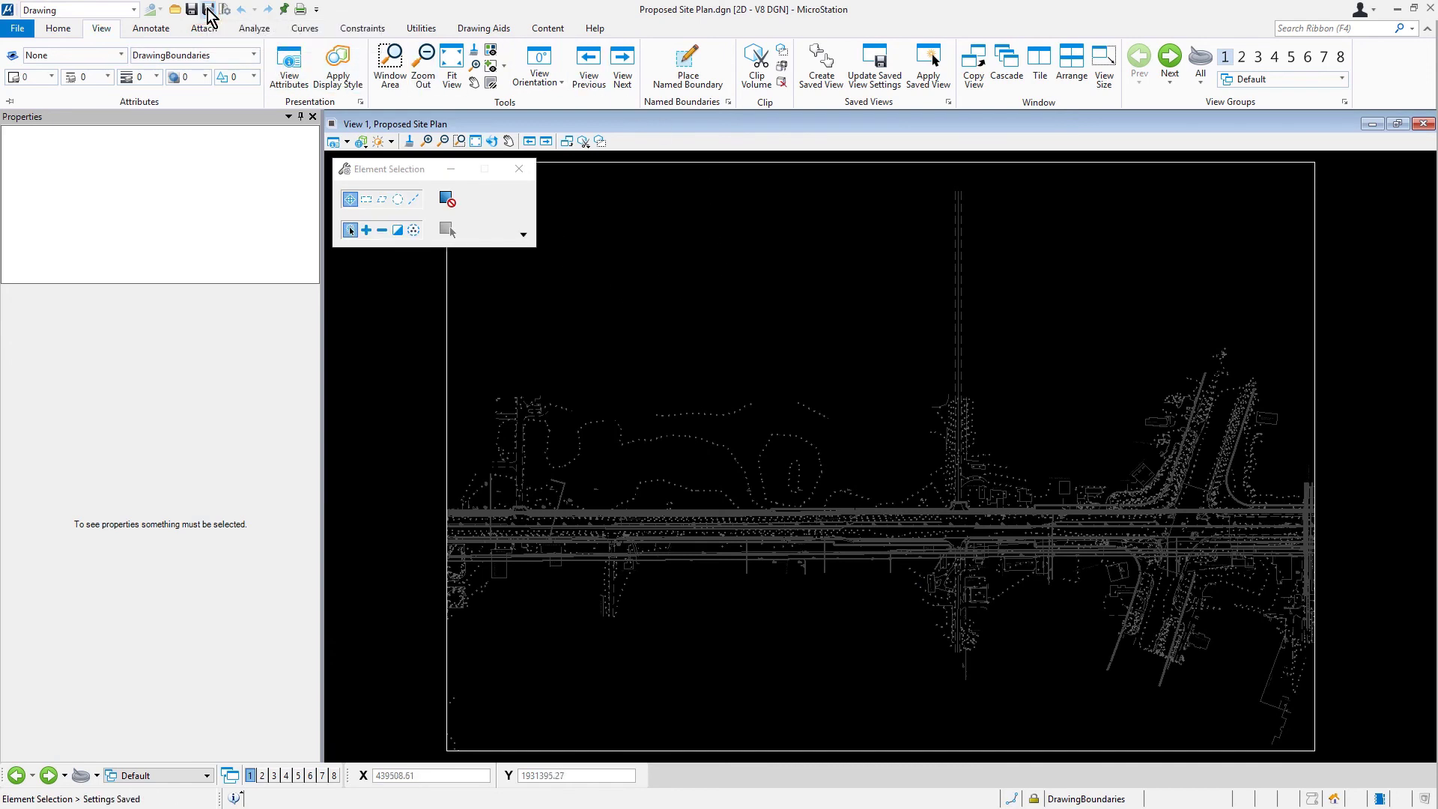